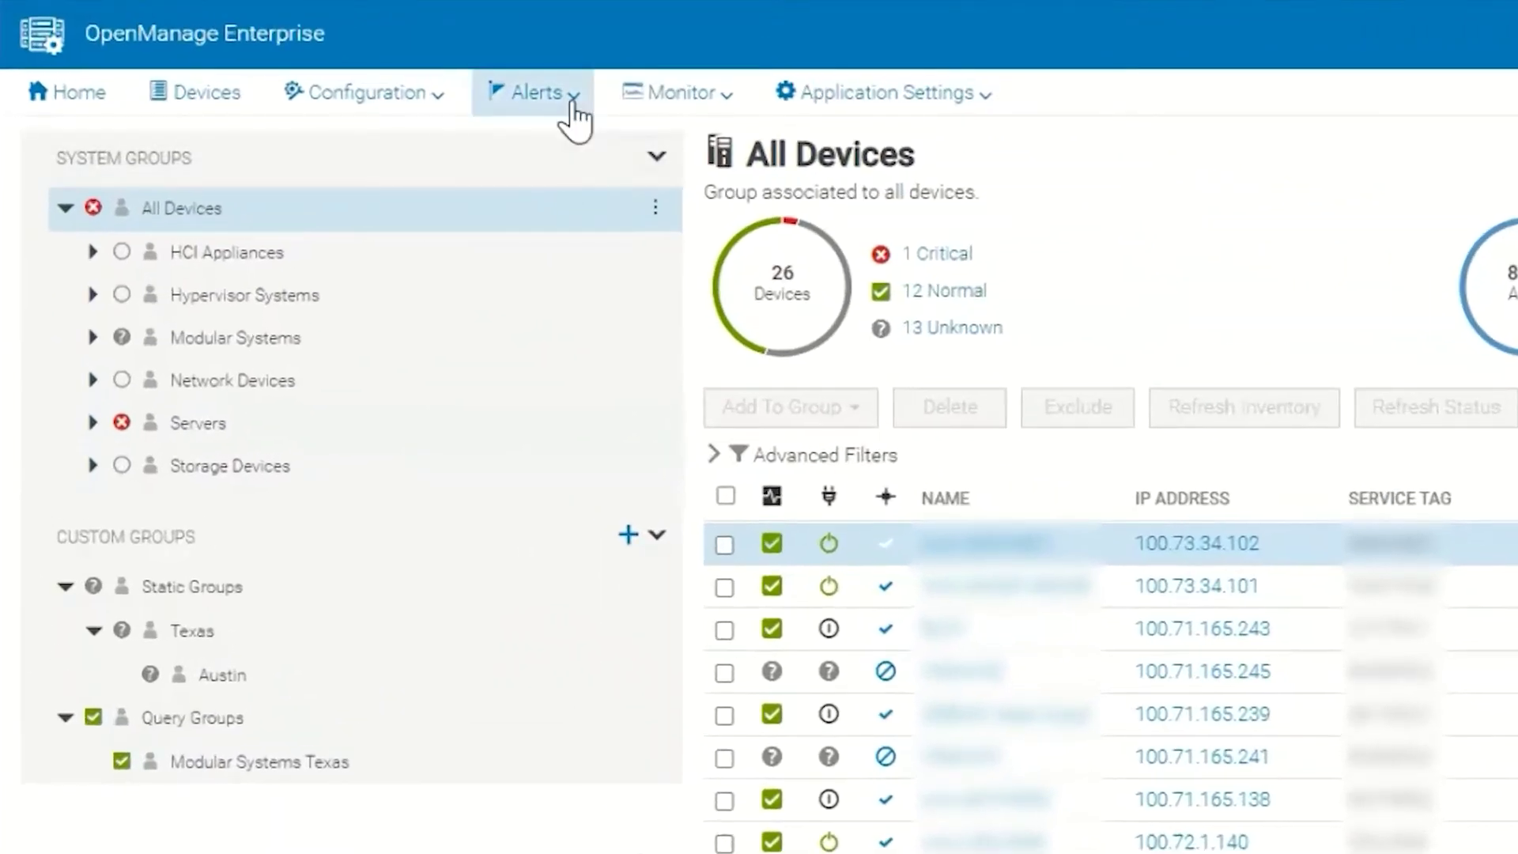
Go to the Alert Policies page from the Alerts menu.
left_click(573, 104)
left_click(586, 192)
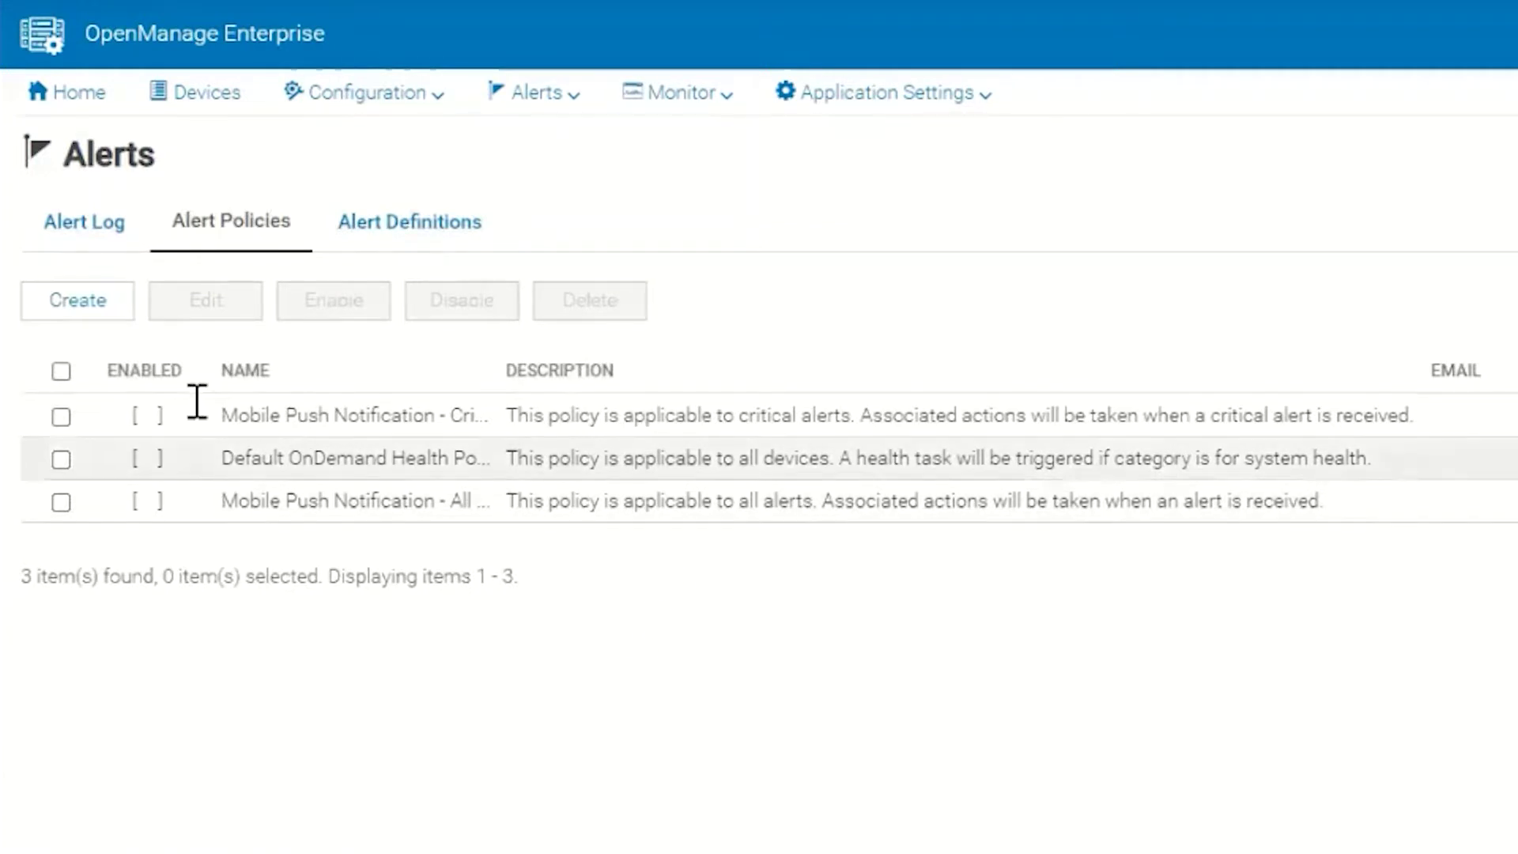
Start a new alert policy named 'Critical alerts'.
left_click(78, 310)
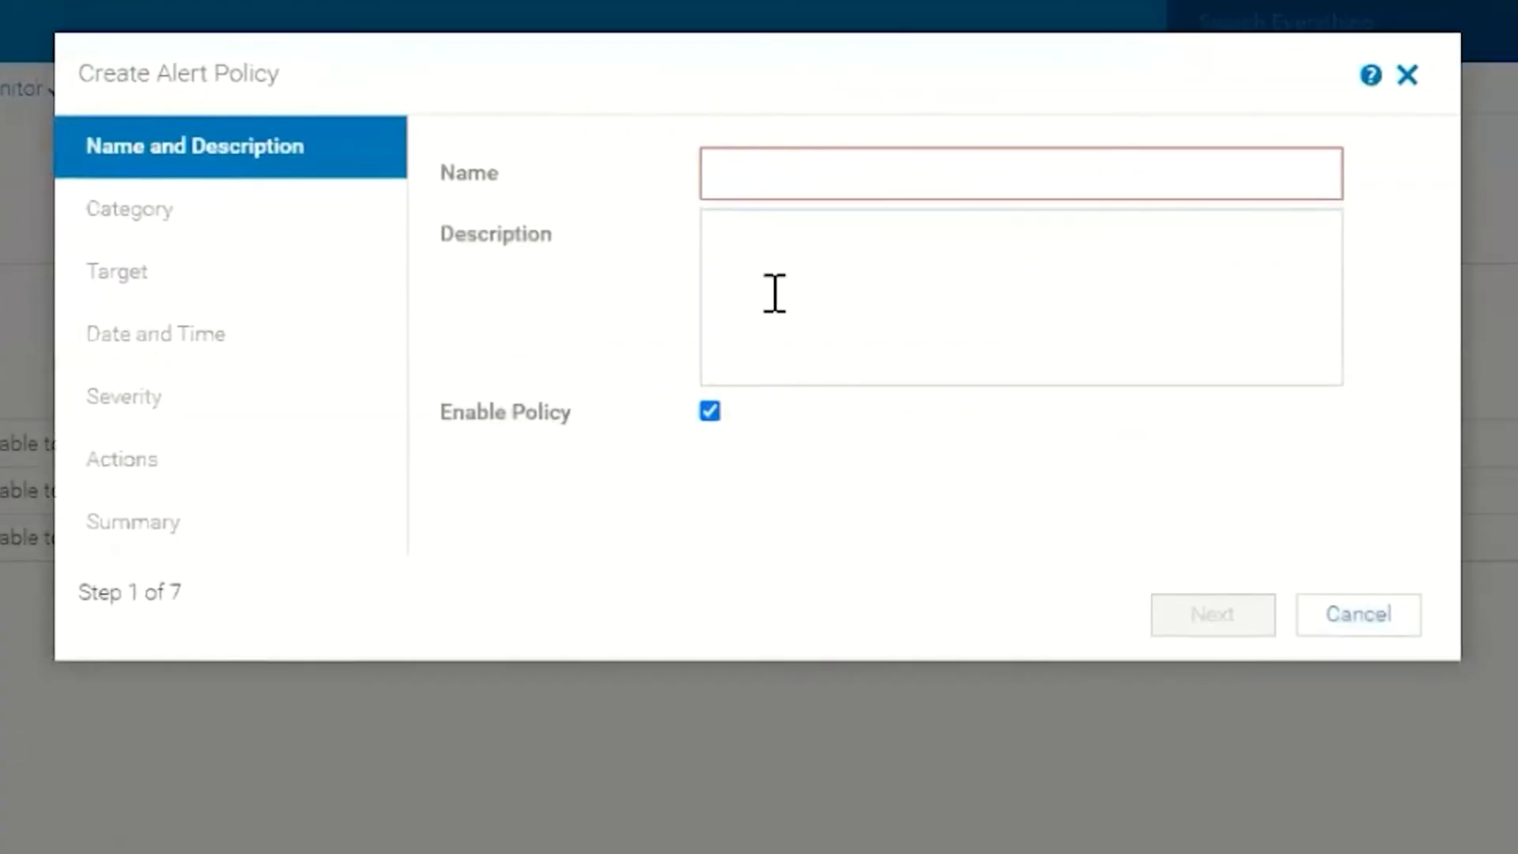
left_click(815, 173)
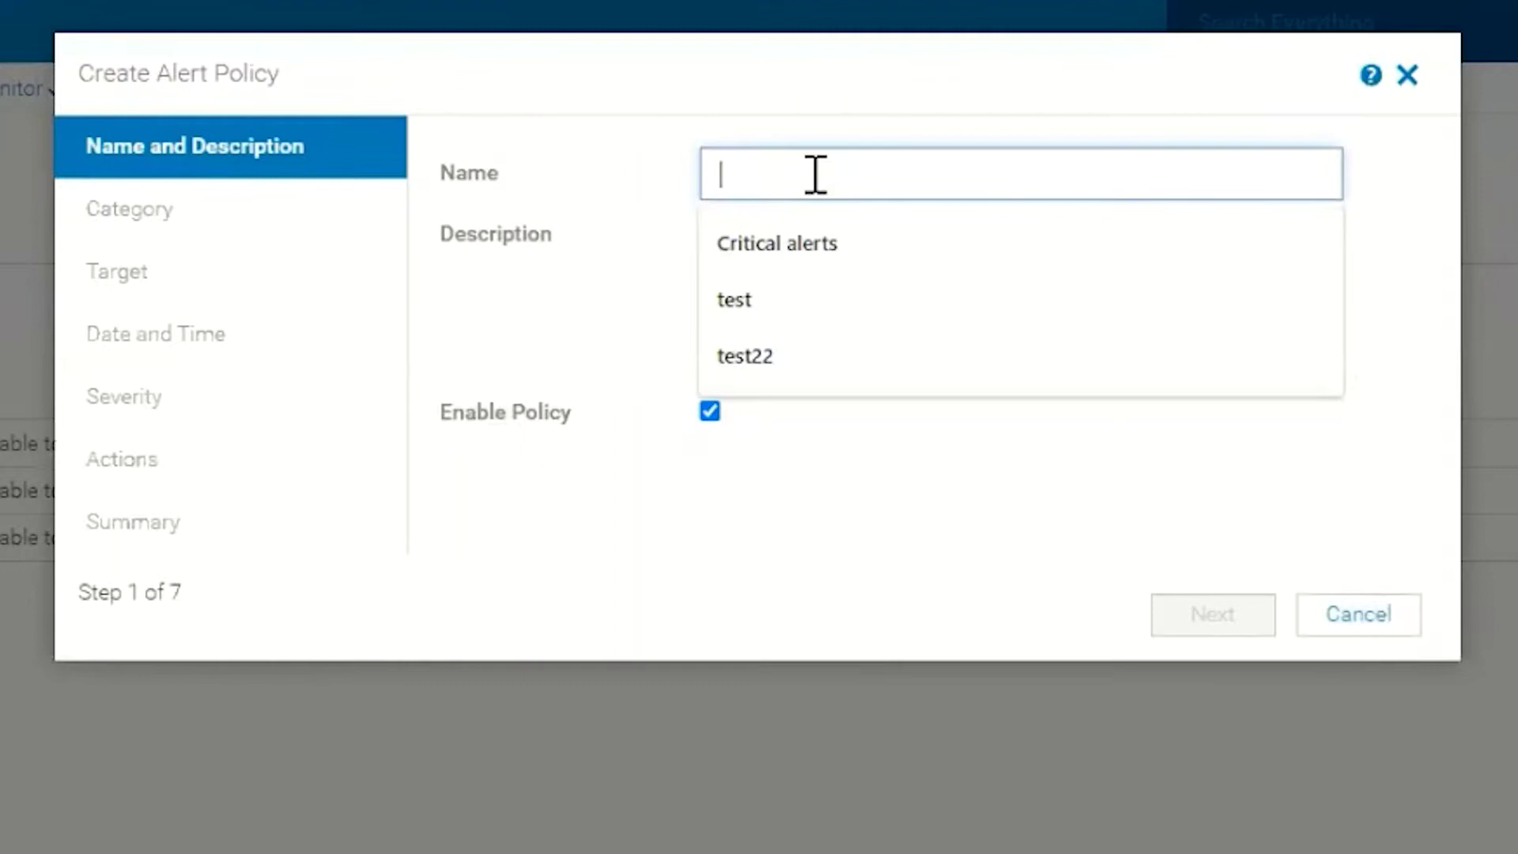
left_click(794, 264)
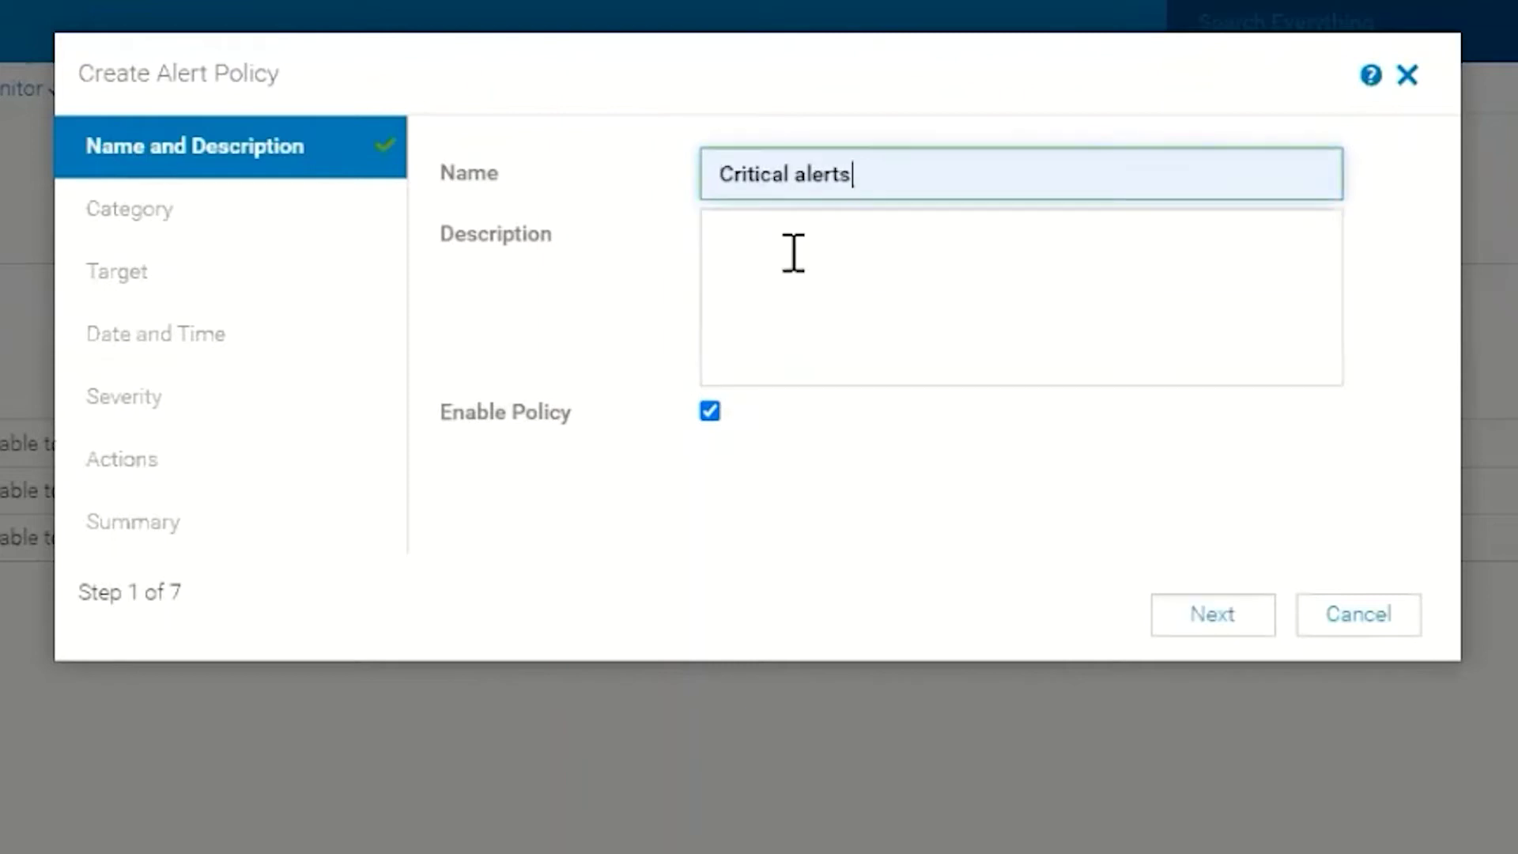
Give the policy the description 'All critical alerts from IDRAC's'.
left_click(791, 252)
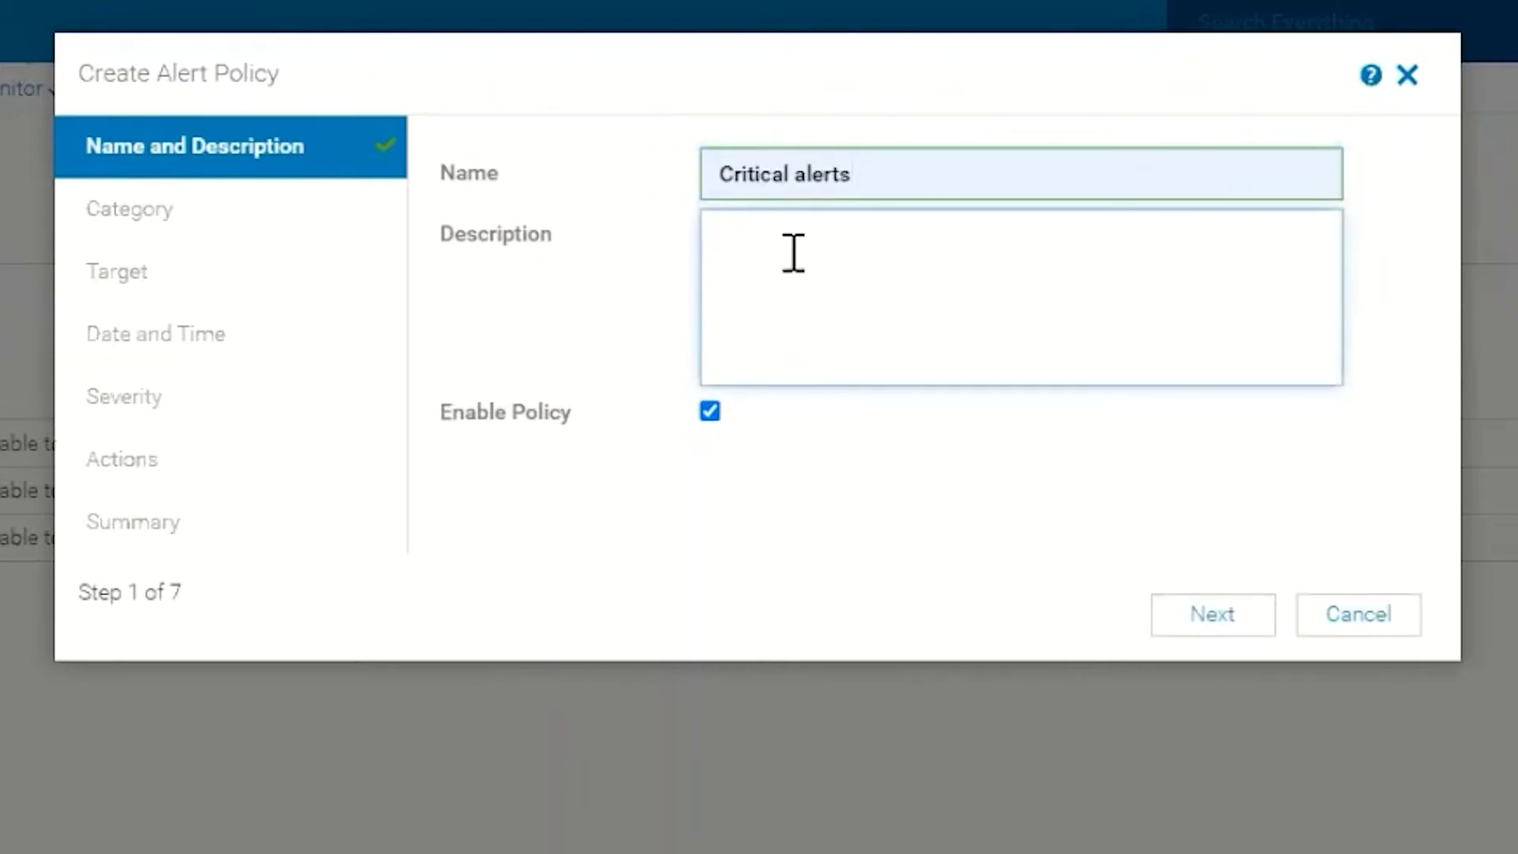
type("C")
key("BackSpace")
type("All critical alerts from ")
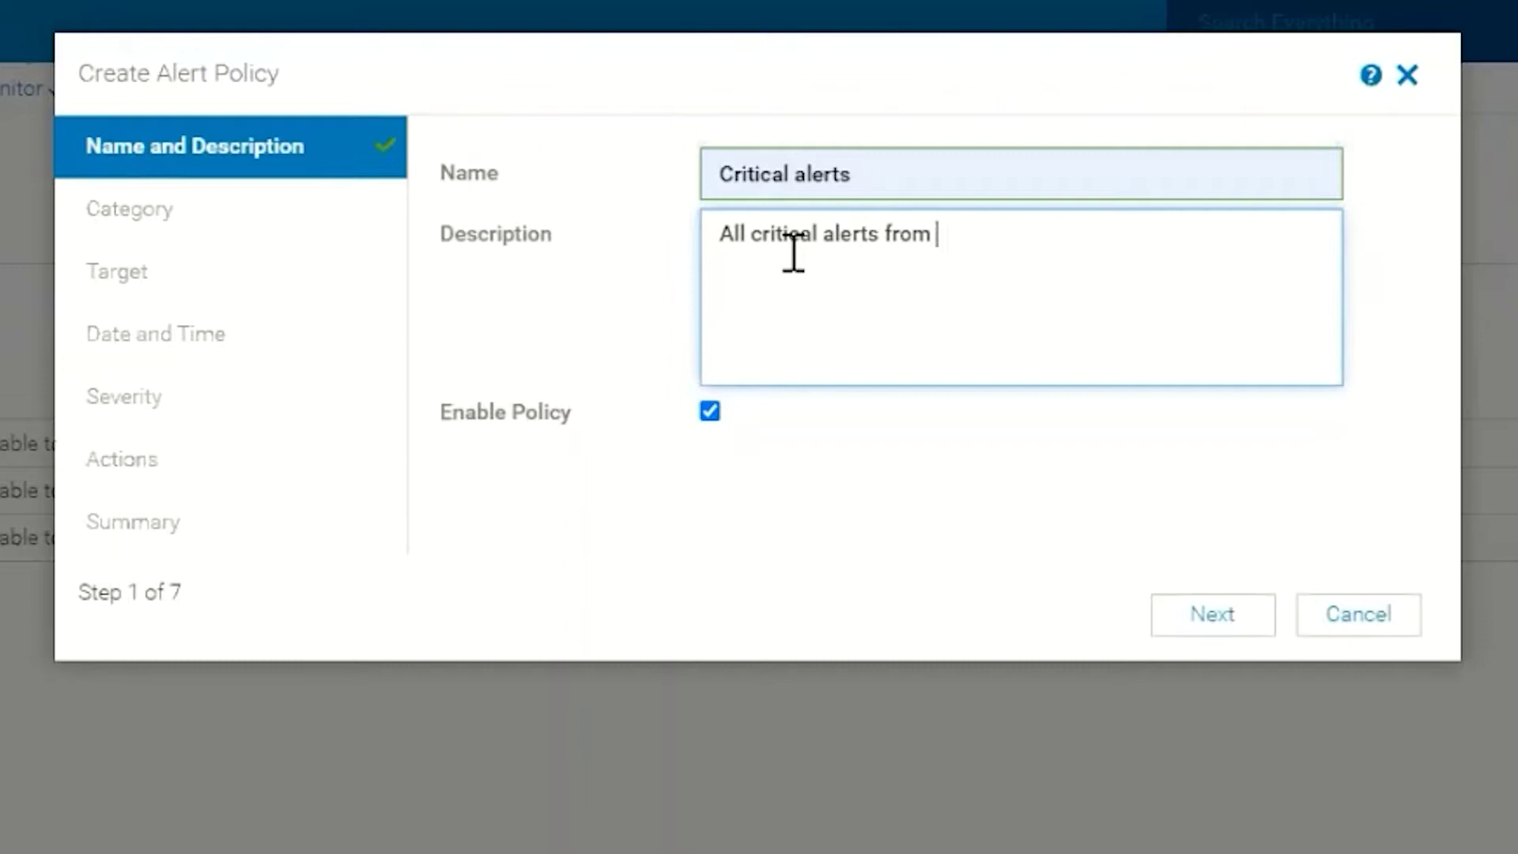
type("IDRAC's")
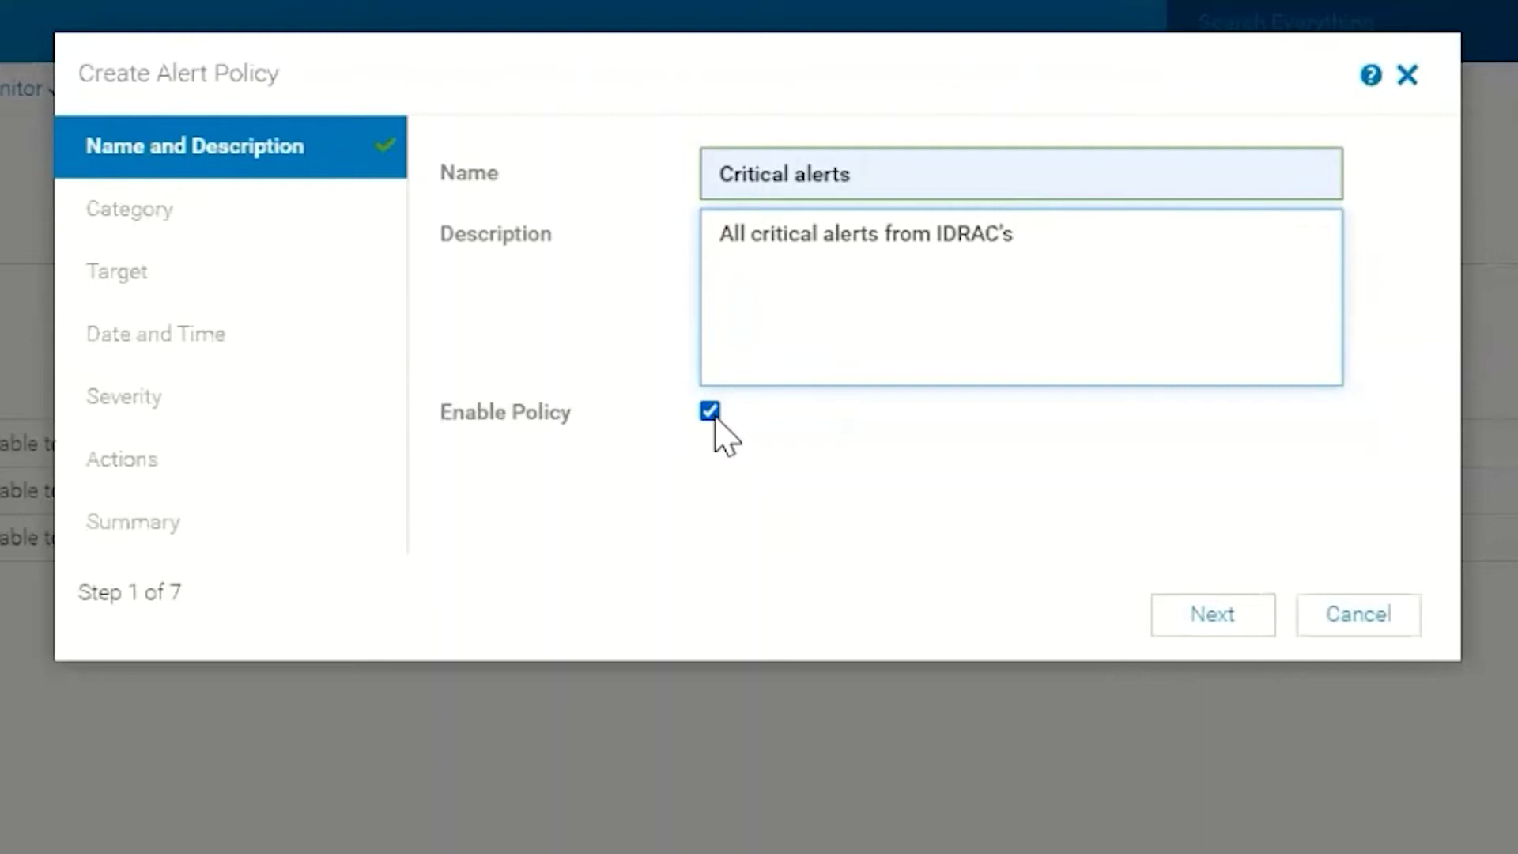
Select the iDRAC System Health categories Battery Event, iDRAC Service Module and Memory.
left_click(1208, 610)
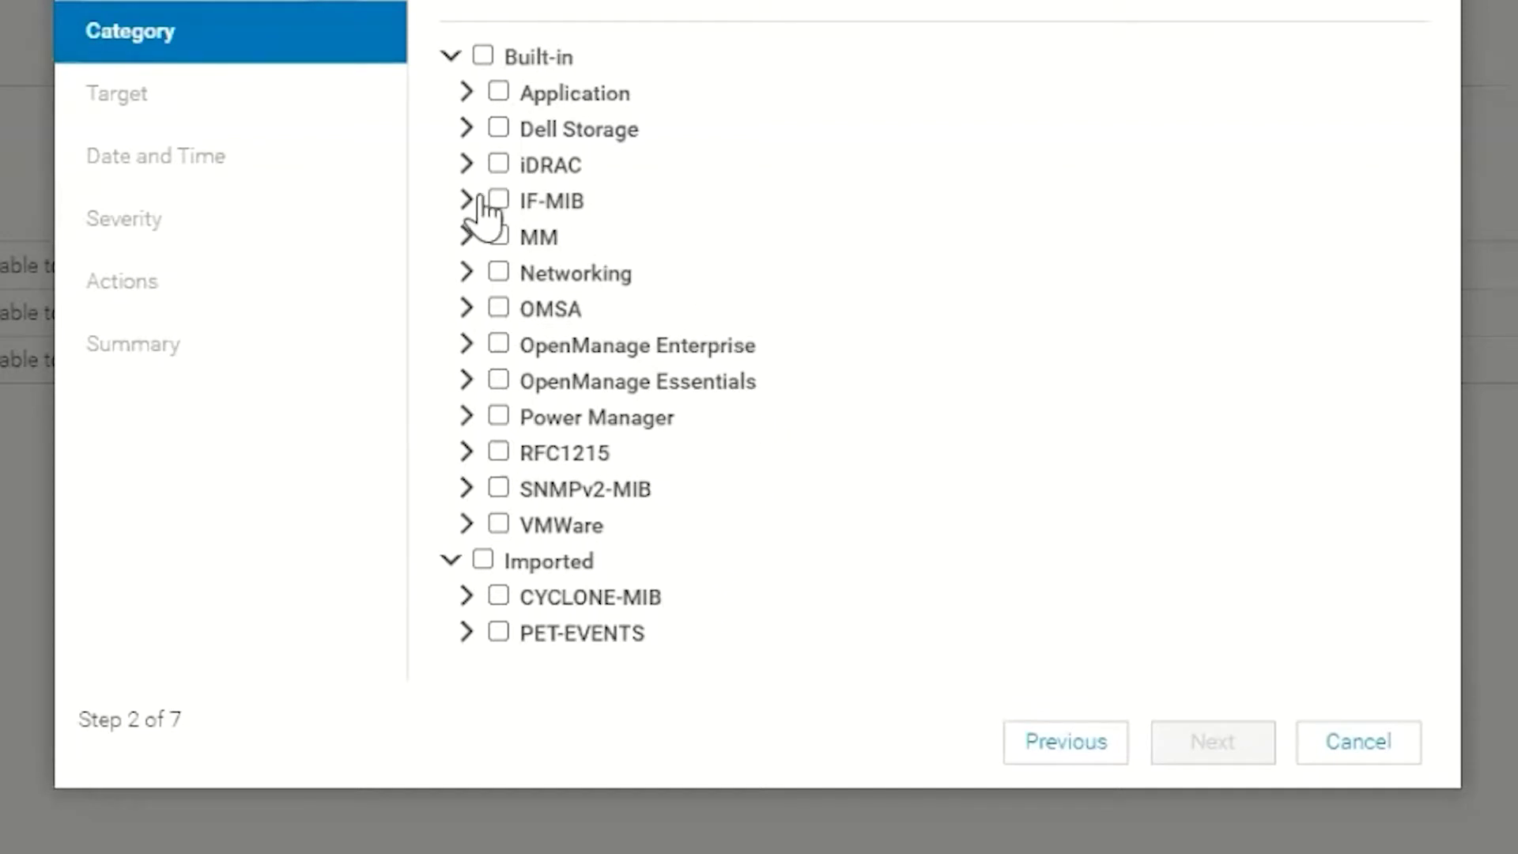
left_click(466, 170)
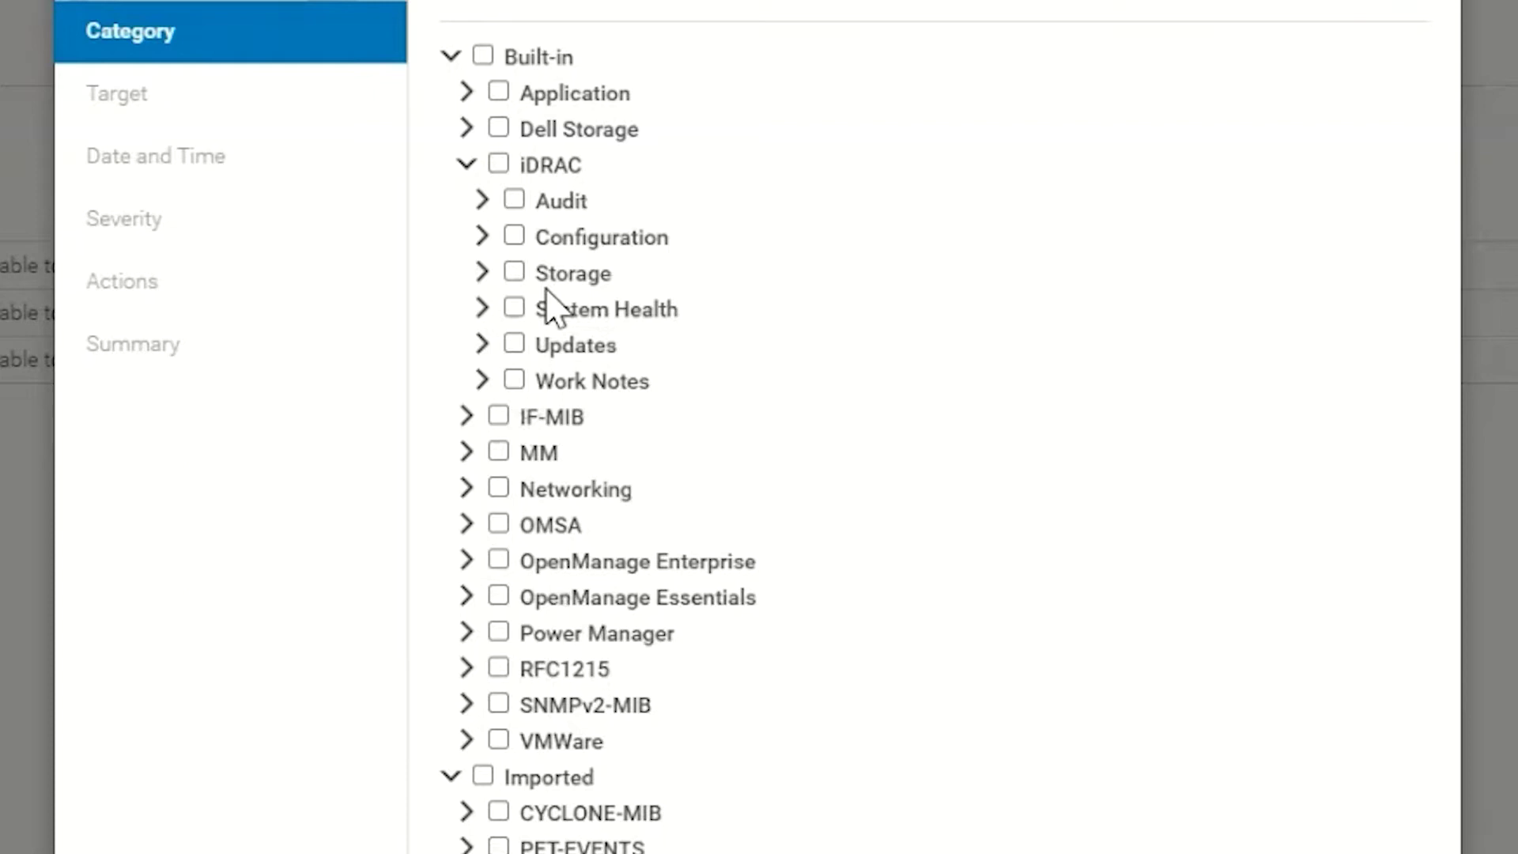
left_click(483, 308)
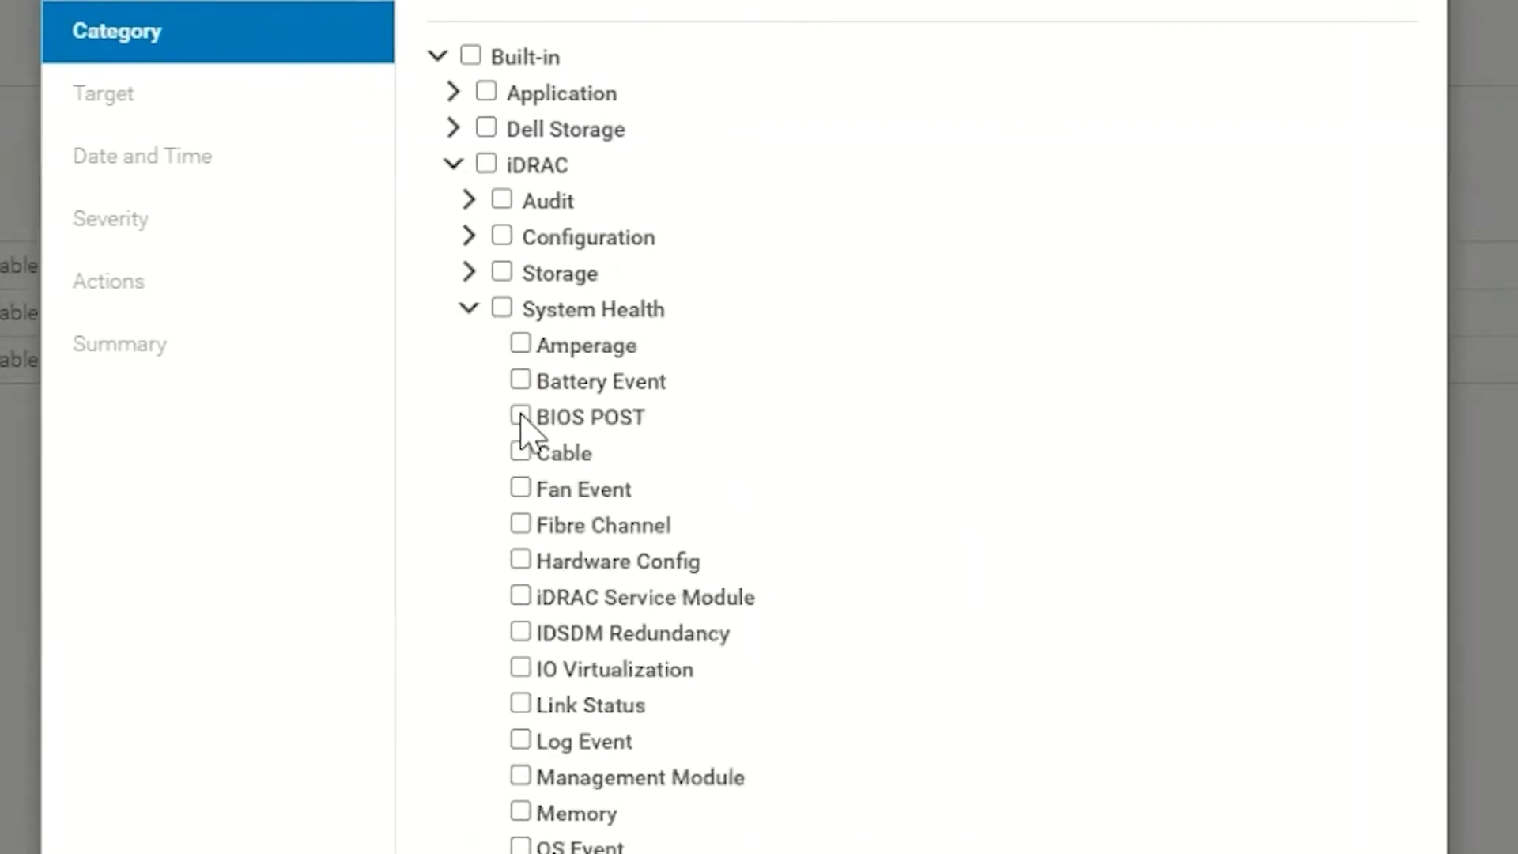
left_click(519, 382)
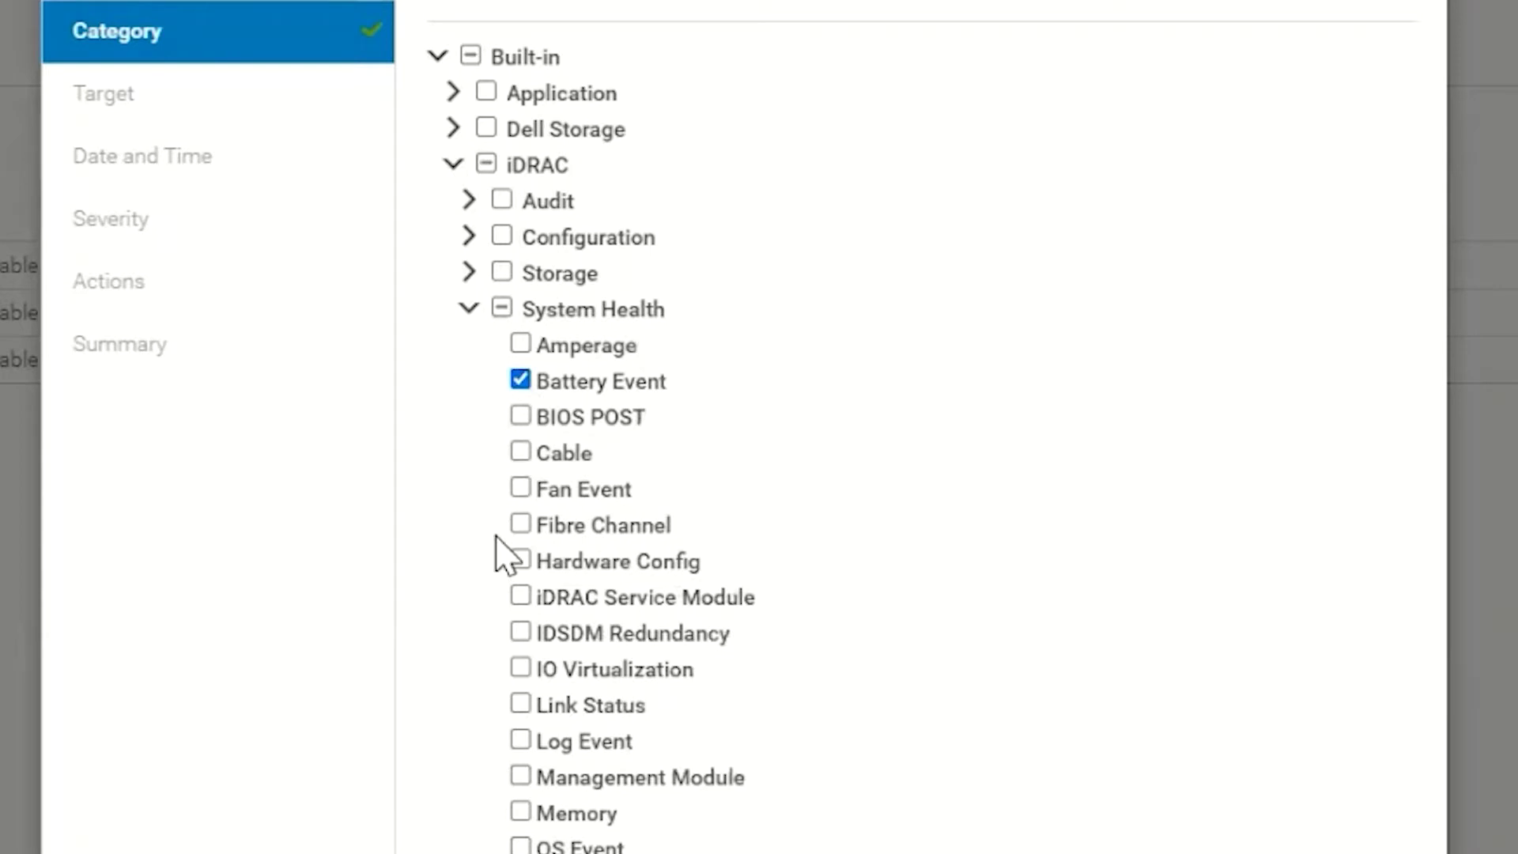
left_click(519, 598)
scroll(478, 715, "down", 2)
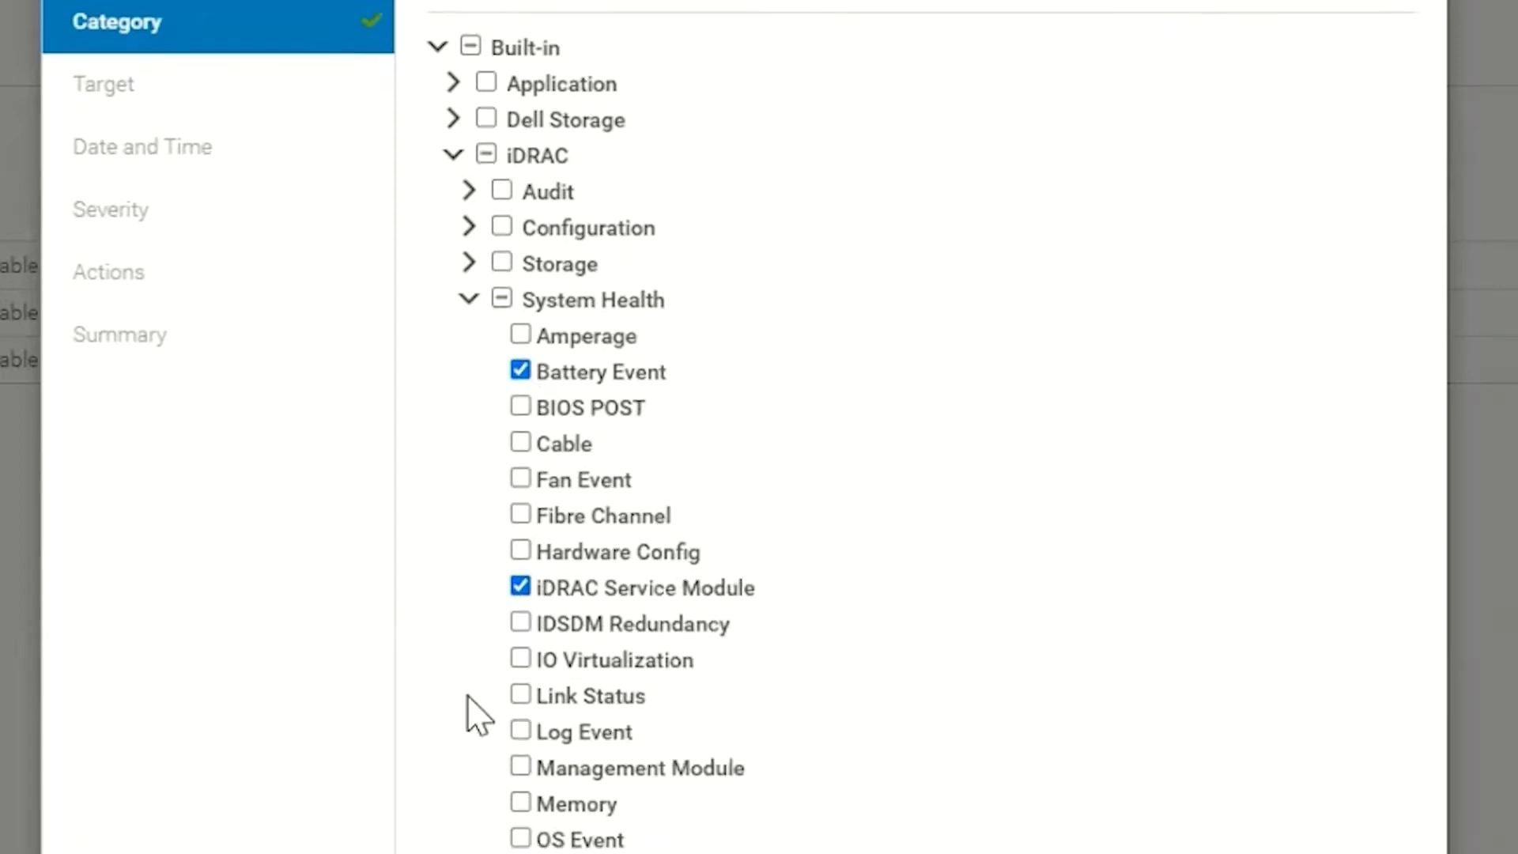
left_click(522, 656)
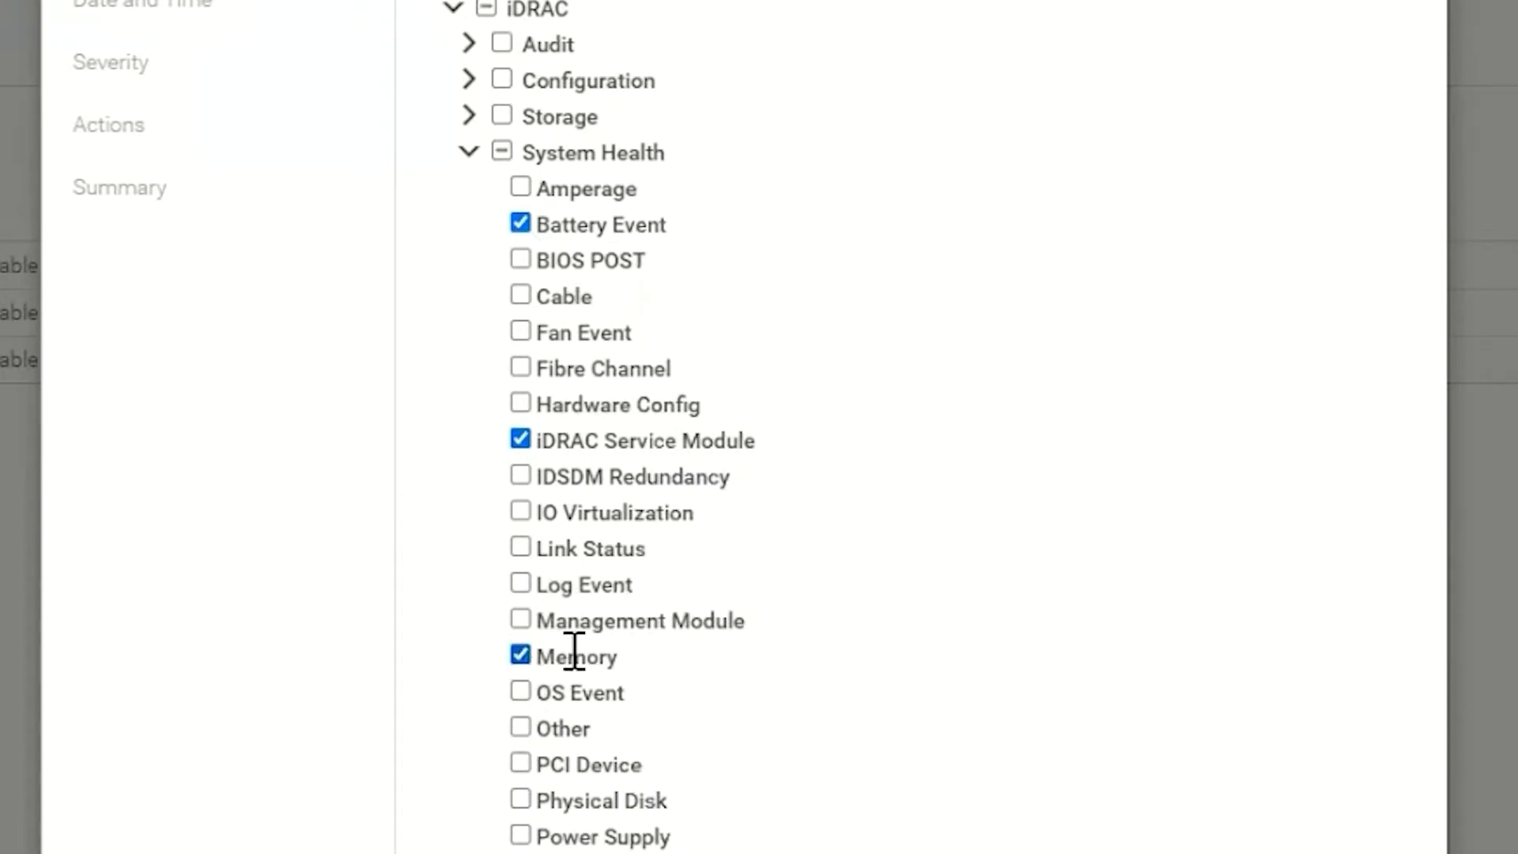
scroll(744, 714, "down", 10)
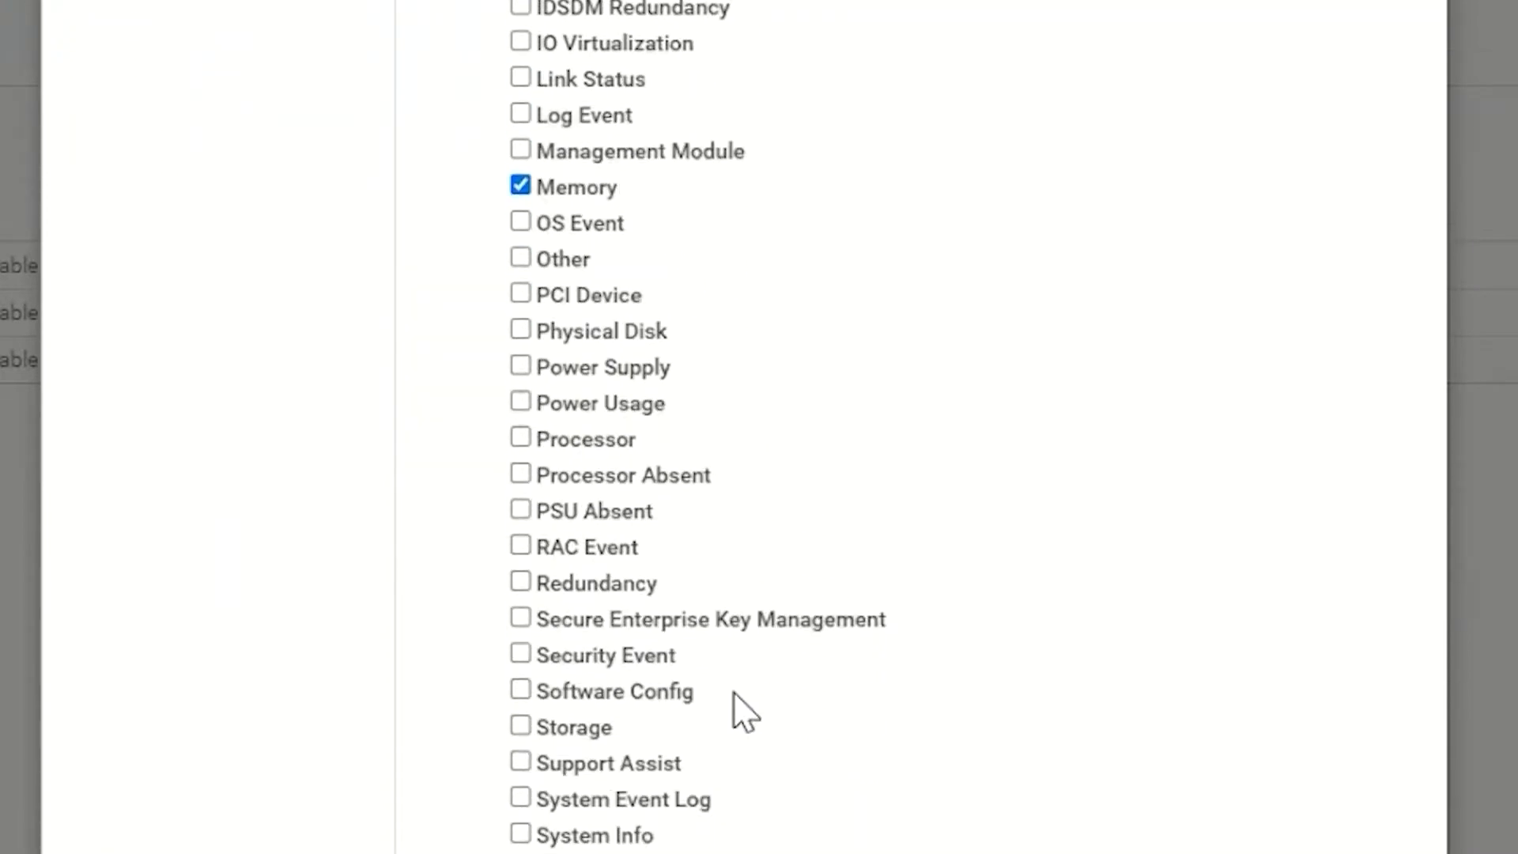
scroll(1146, 674, "down", 7)
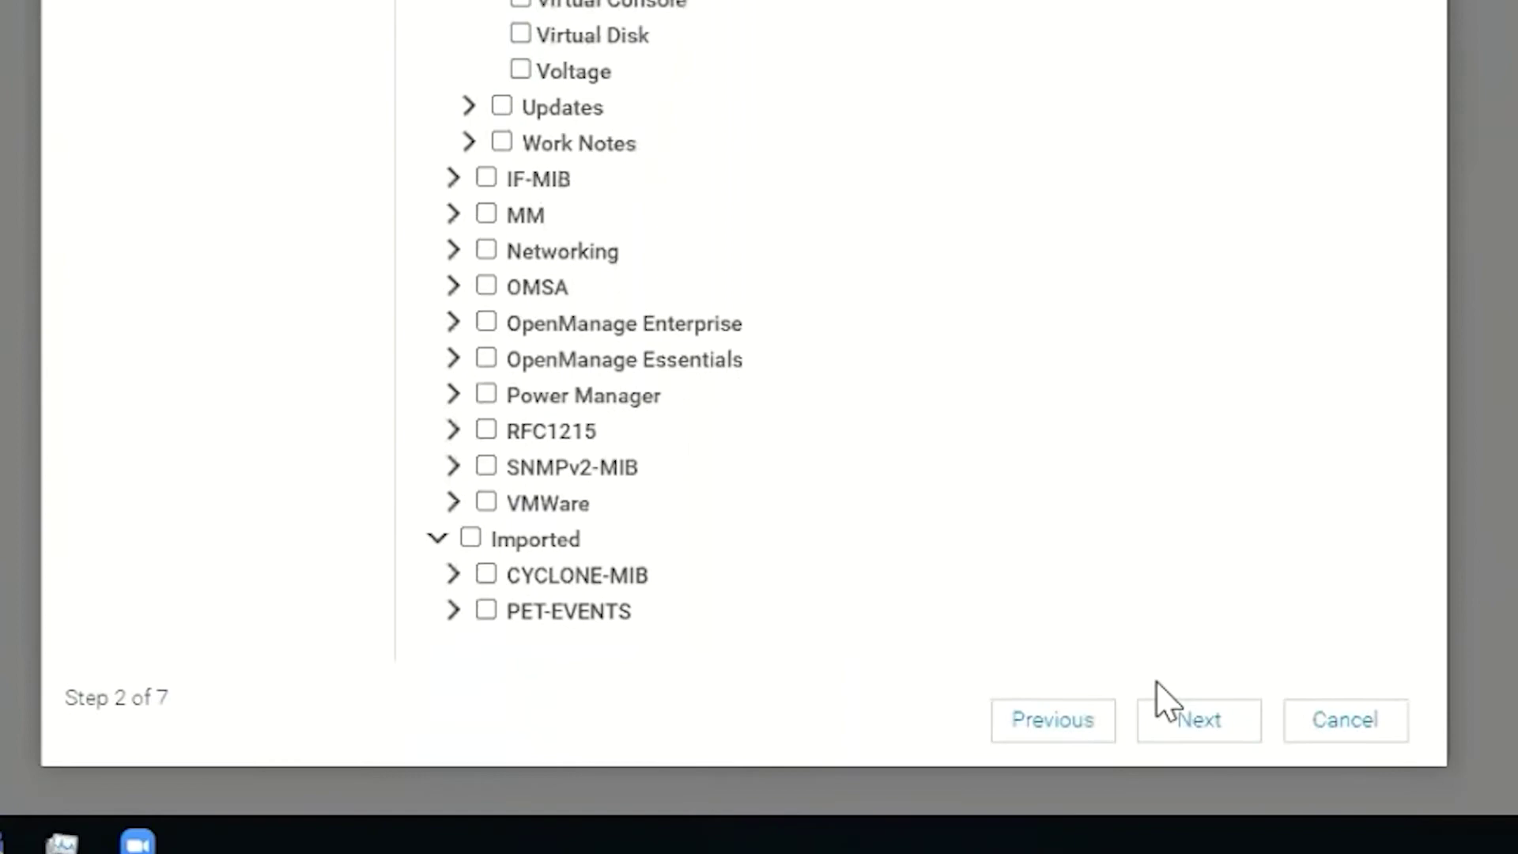
left_click(1190, 721)
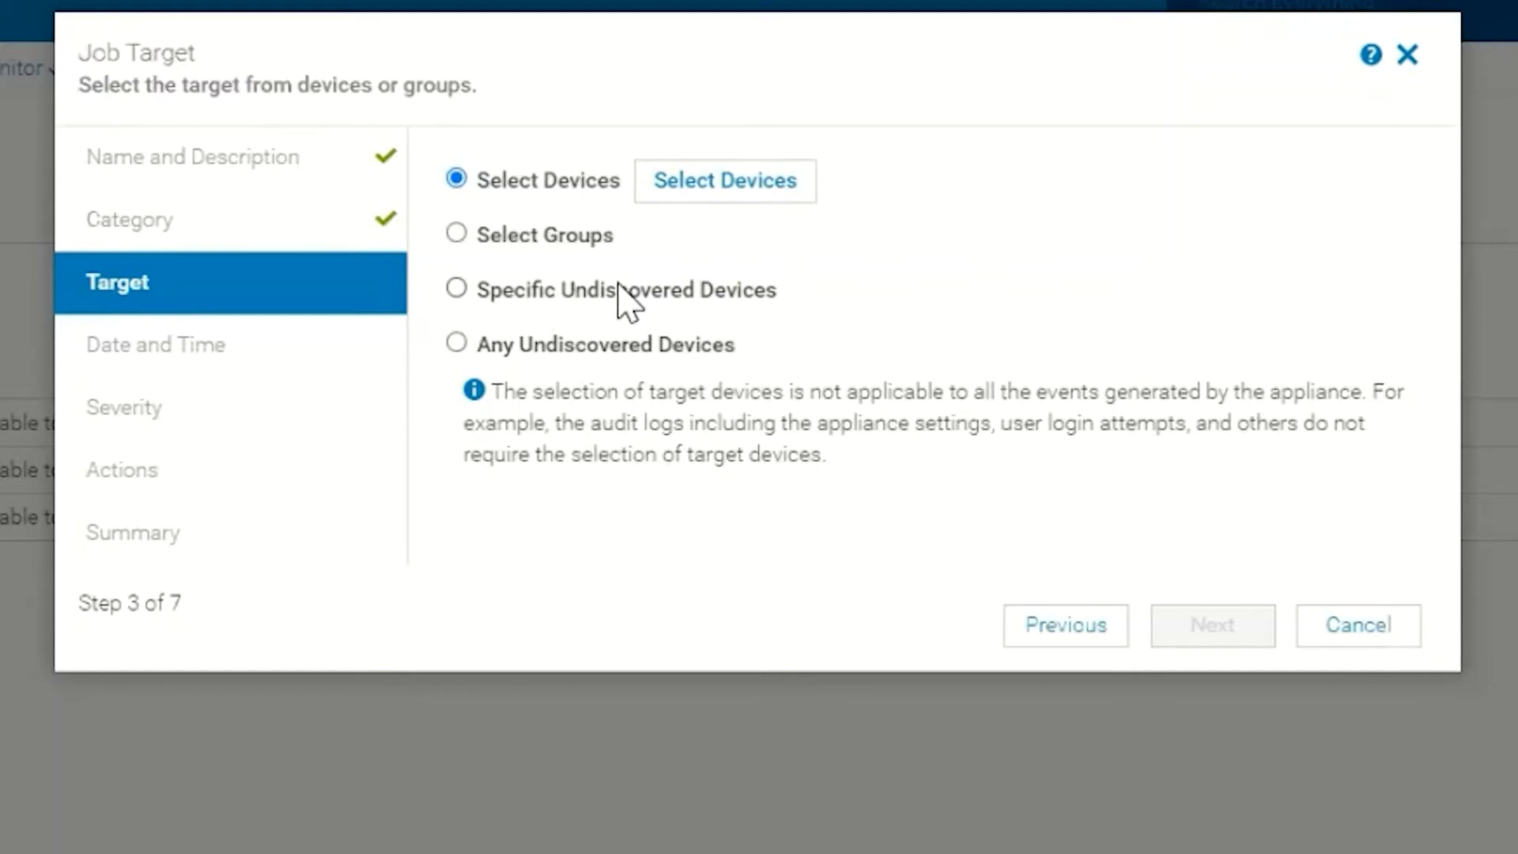
Target the Texas static group and its Austin subgroup instead of individual devices.
left_click(733, 190)
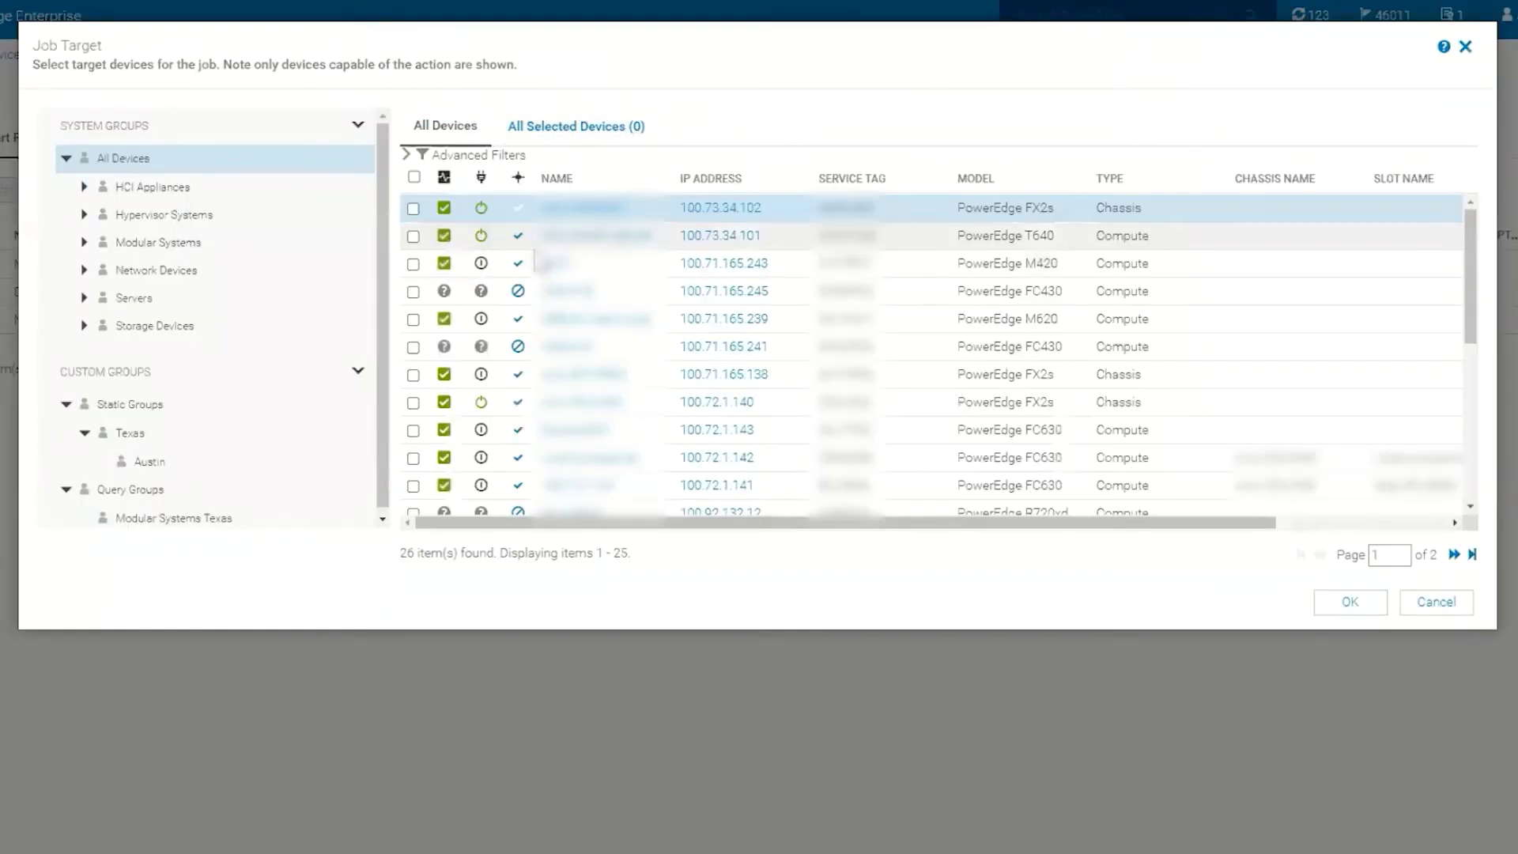
left_click(1431, 607)
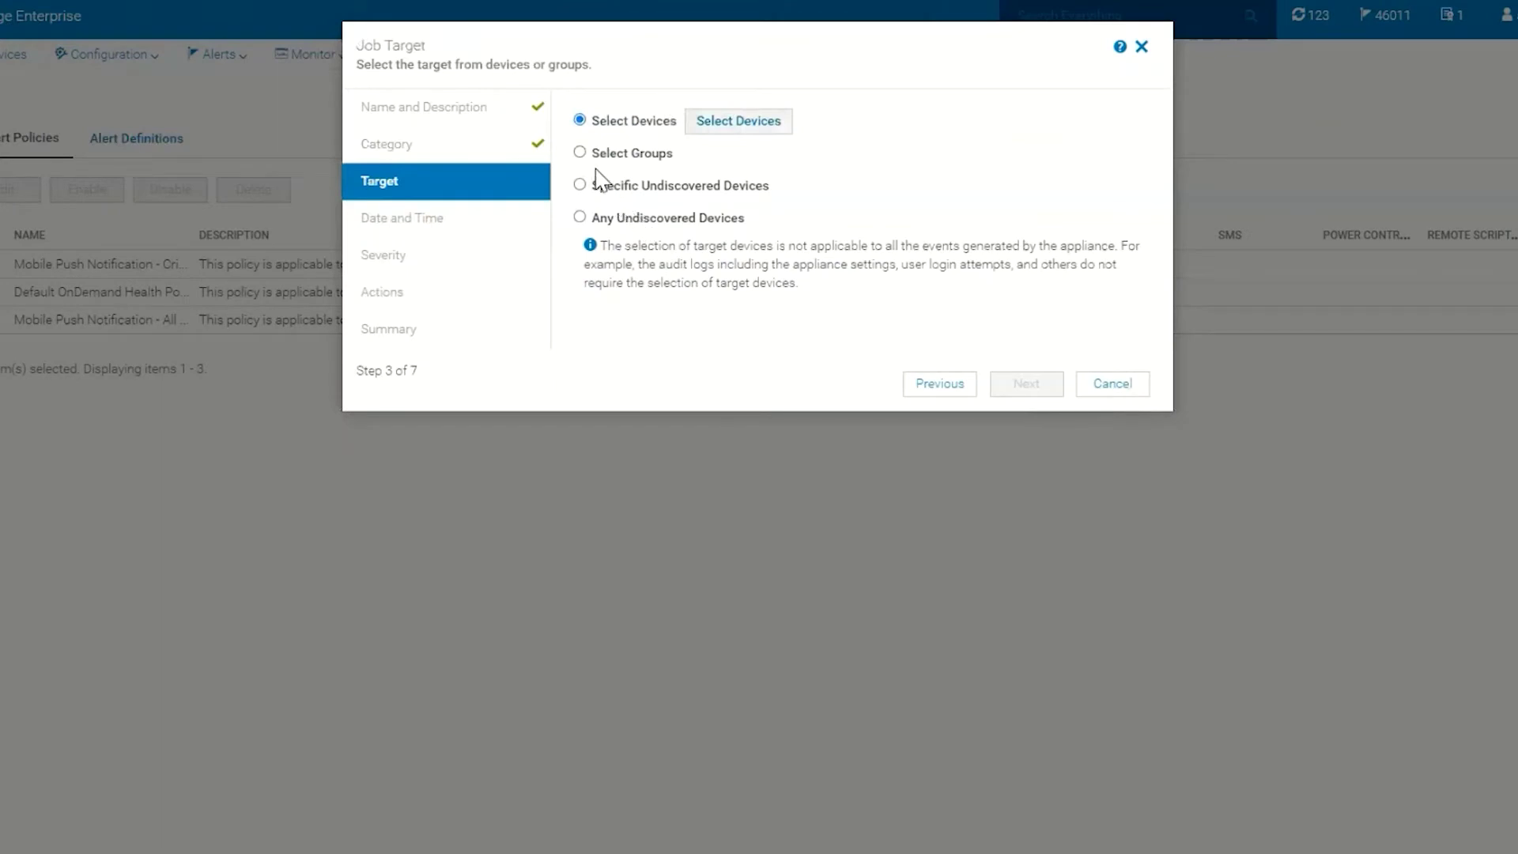
left_click(580, 152)
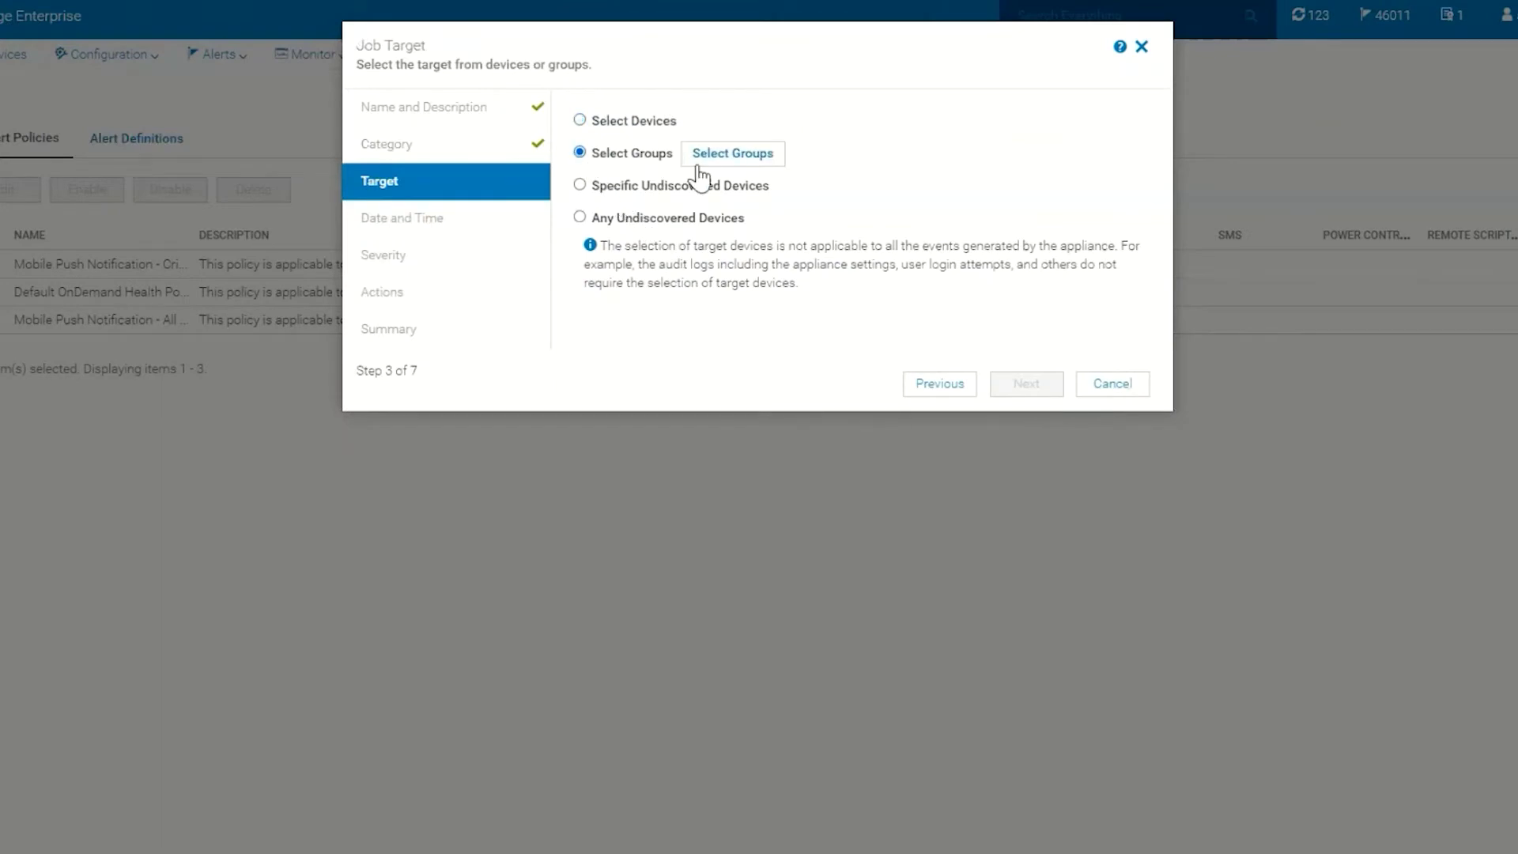
left_click(715, 160)
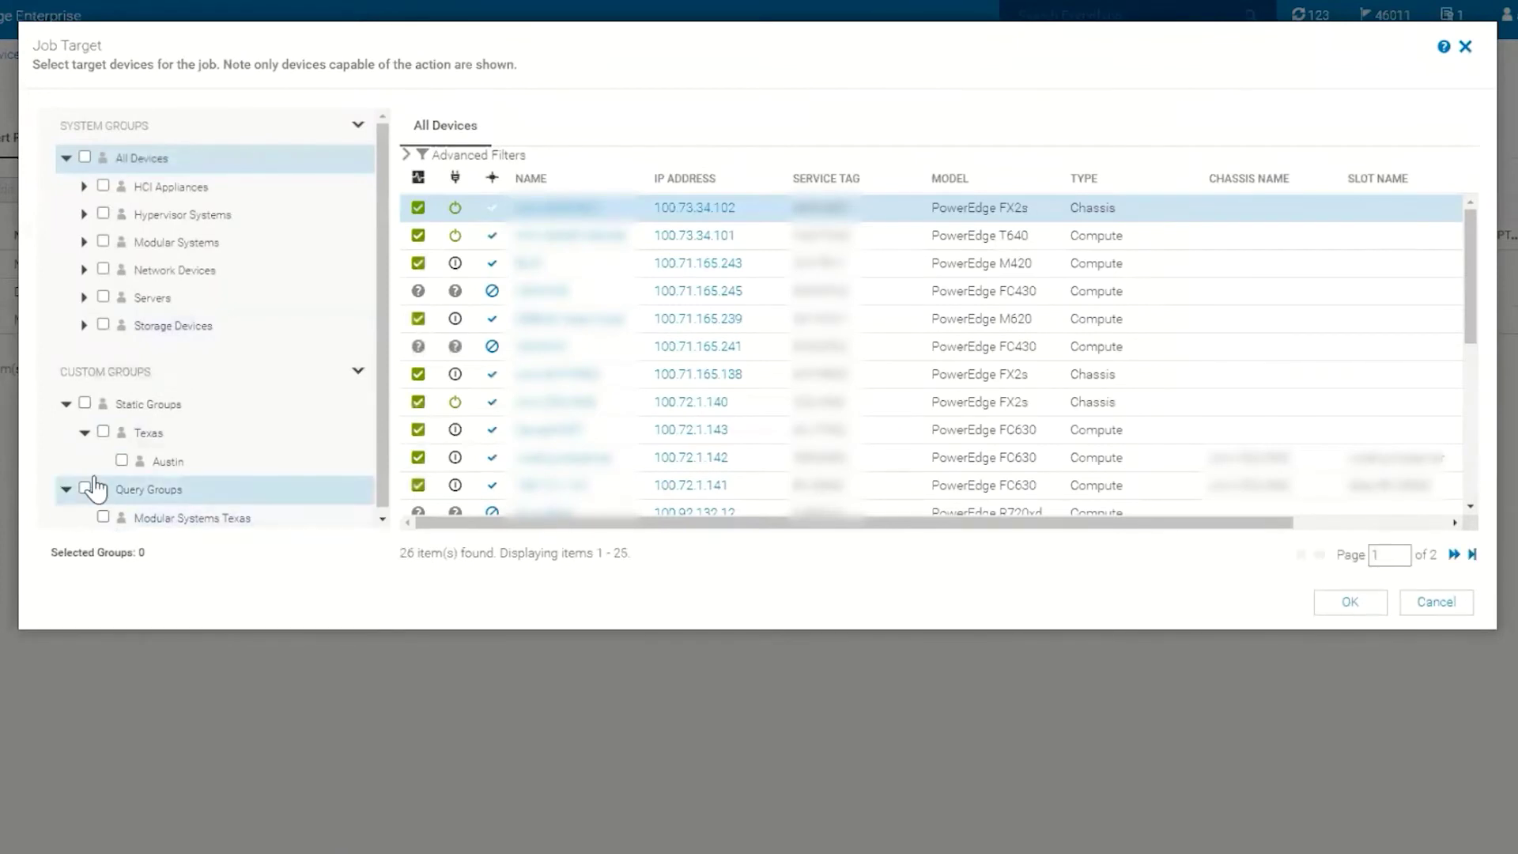
left_click(103, 432)
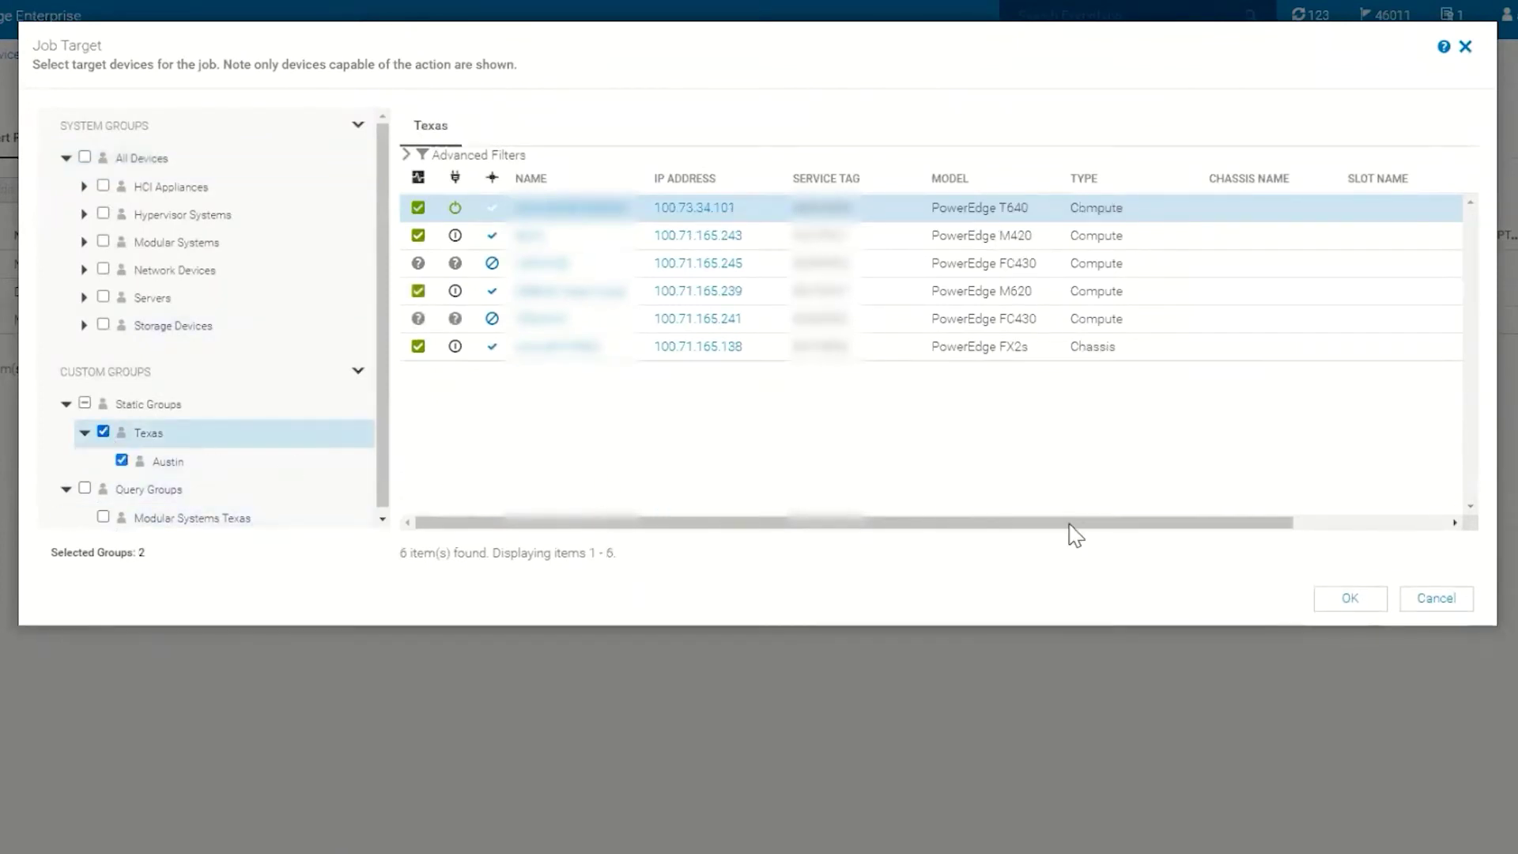
left_click(1348, 598)
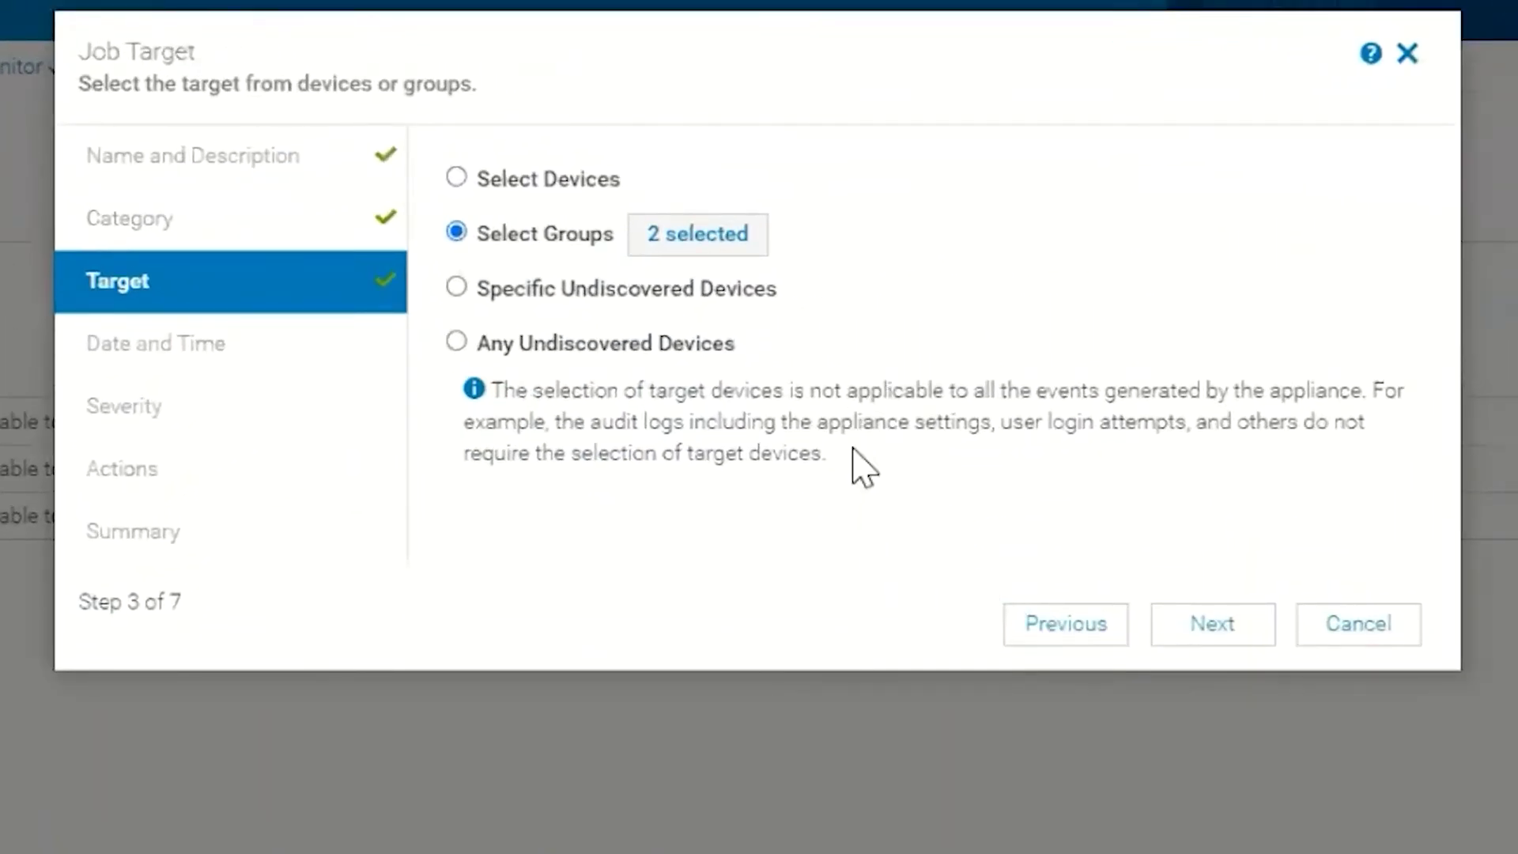
Schedule the policy from 2021-02-03 with no end date, all days, and no time interval.
left_click(1194, 629)
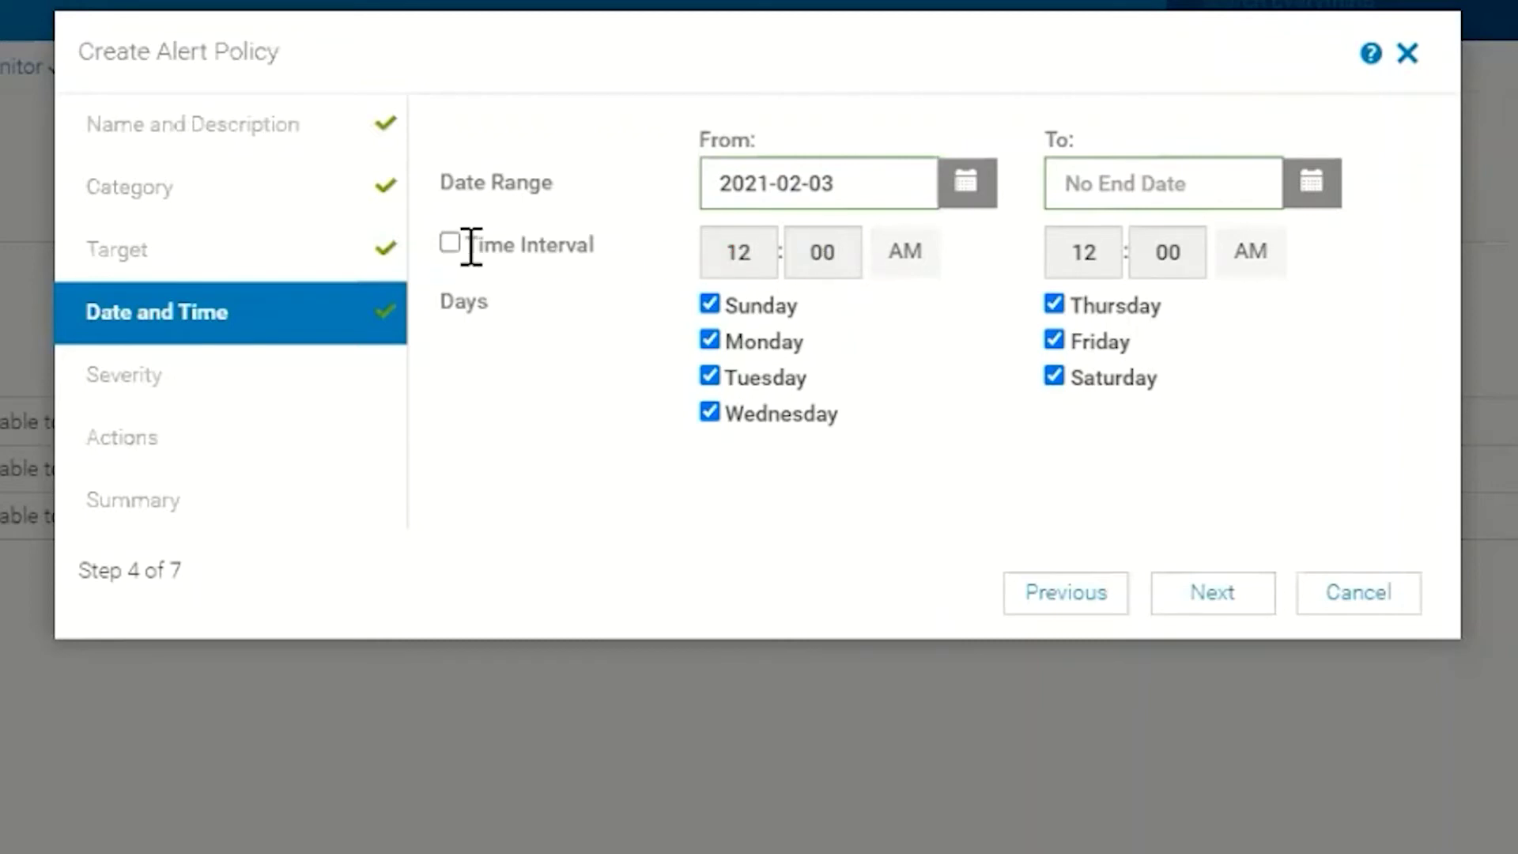
left_click(449, 244)
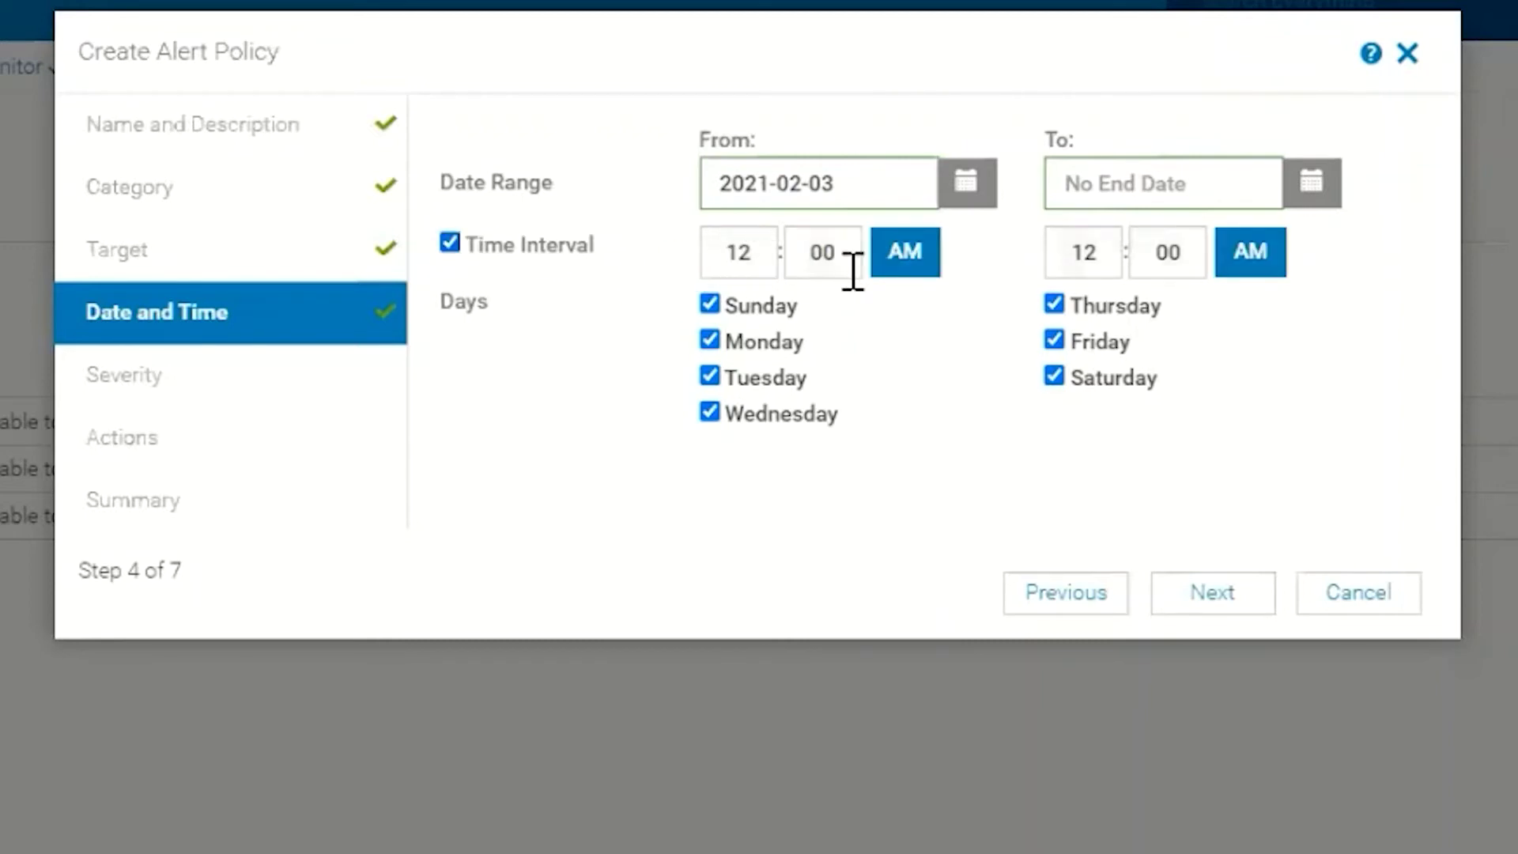
left_click(450, 245)
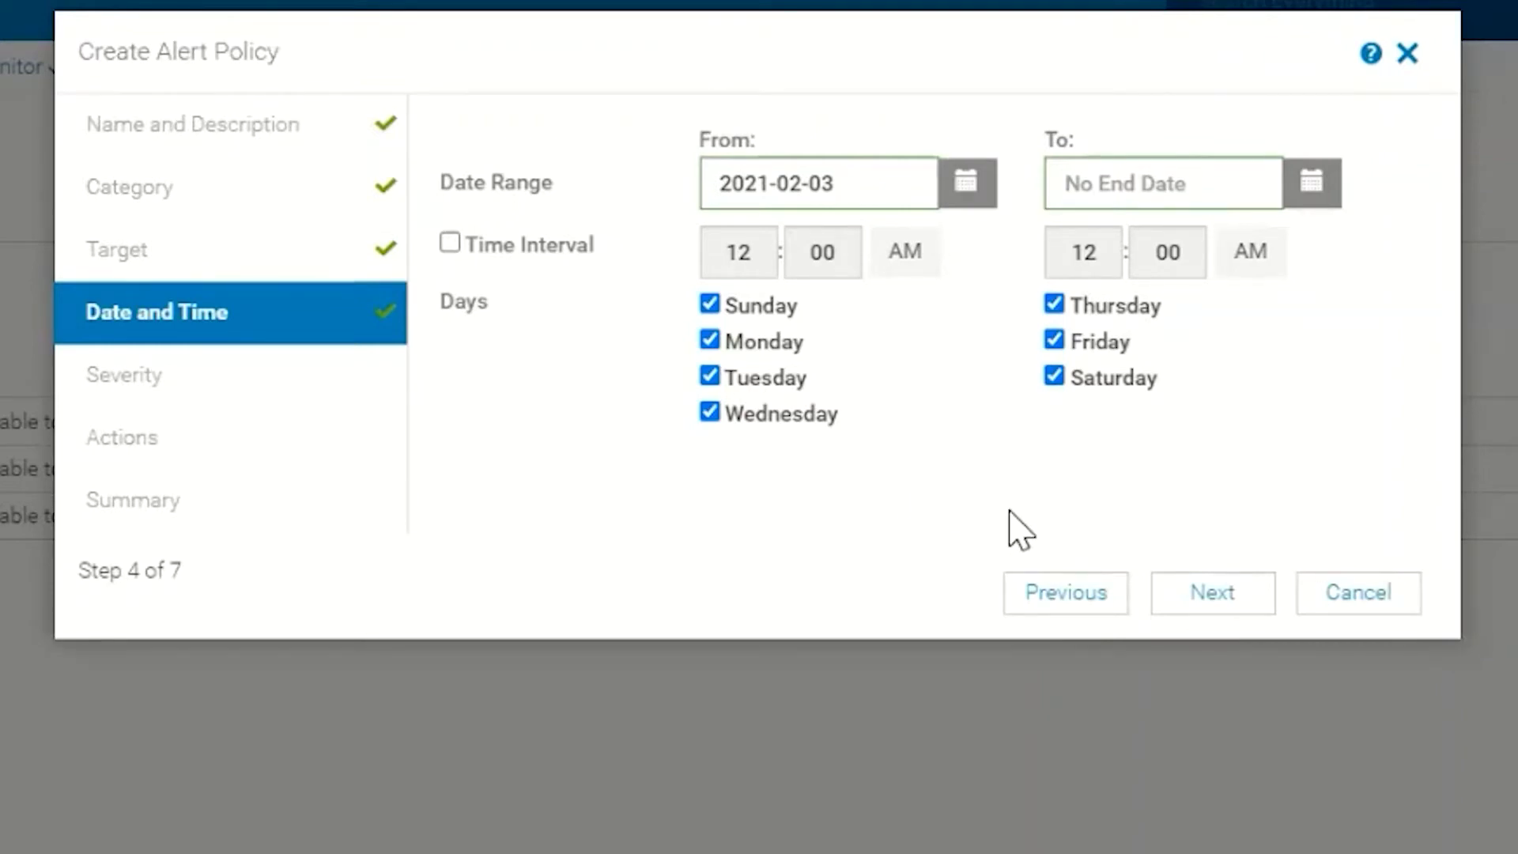
Limit the policy to Critical severity alerts only.
left_click(1218, 599)
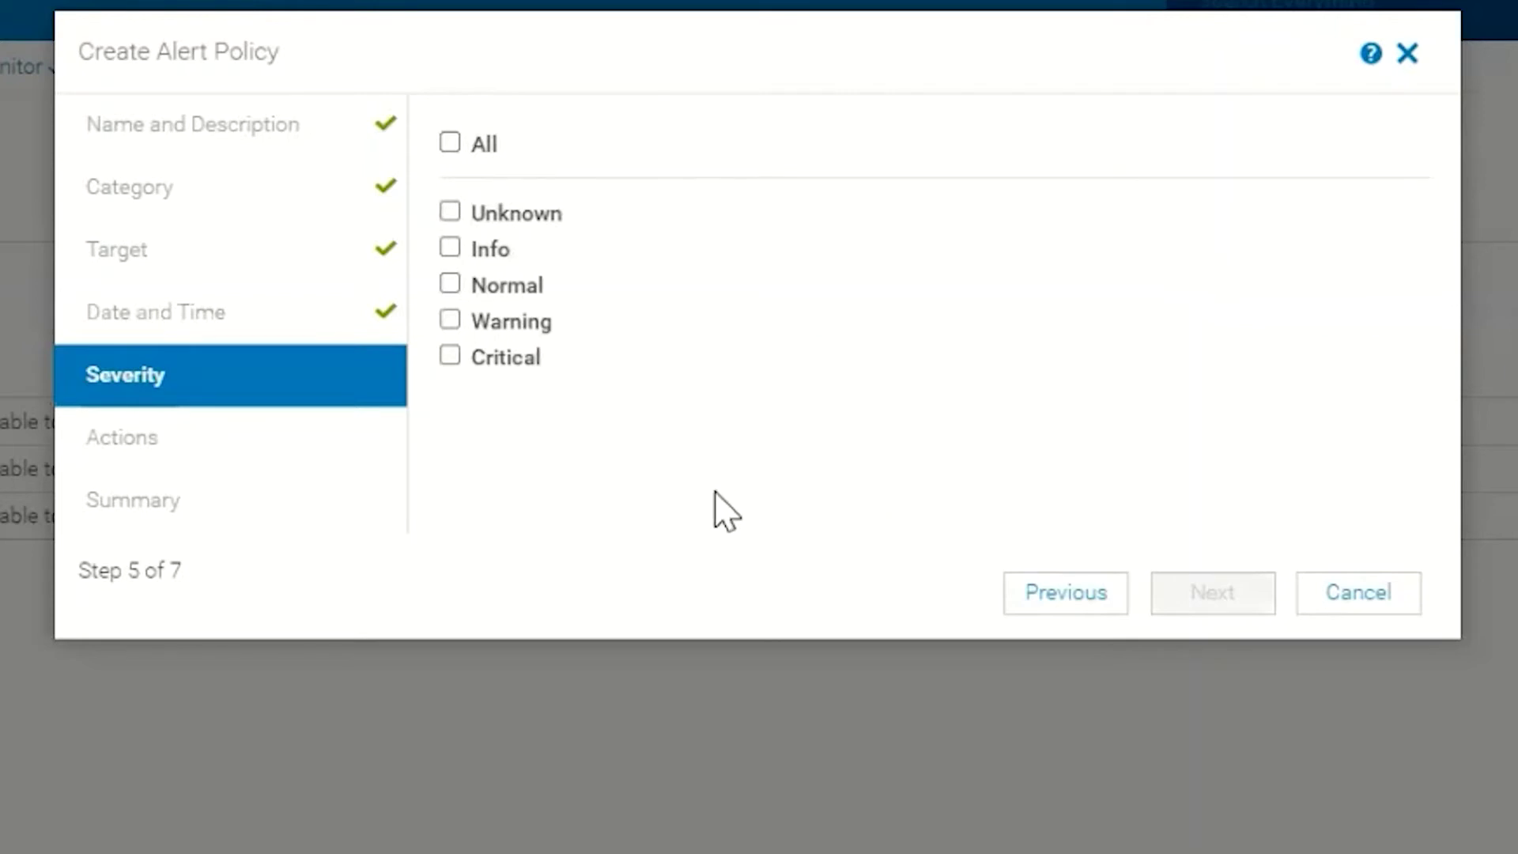
left_click(450, 357)
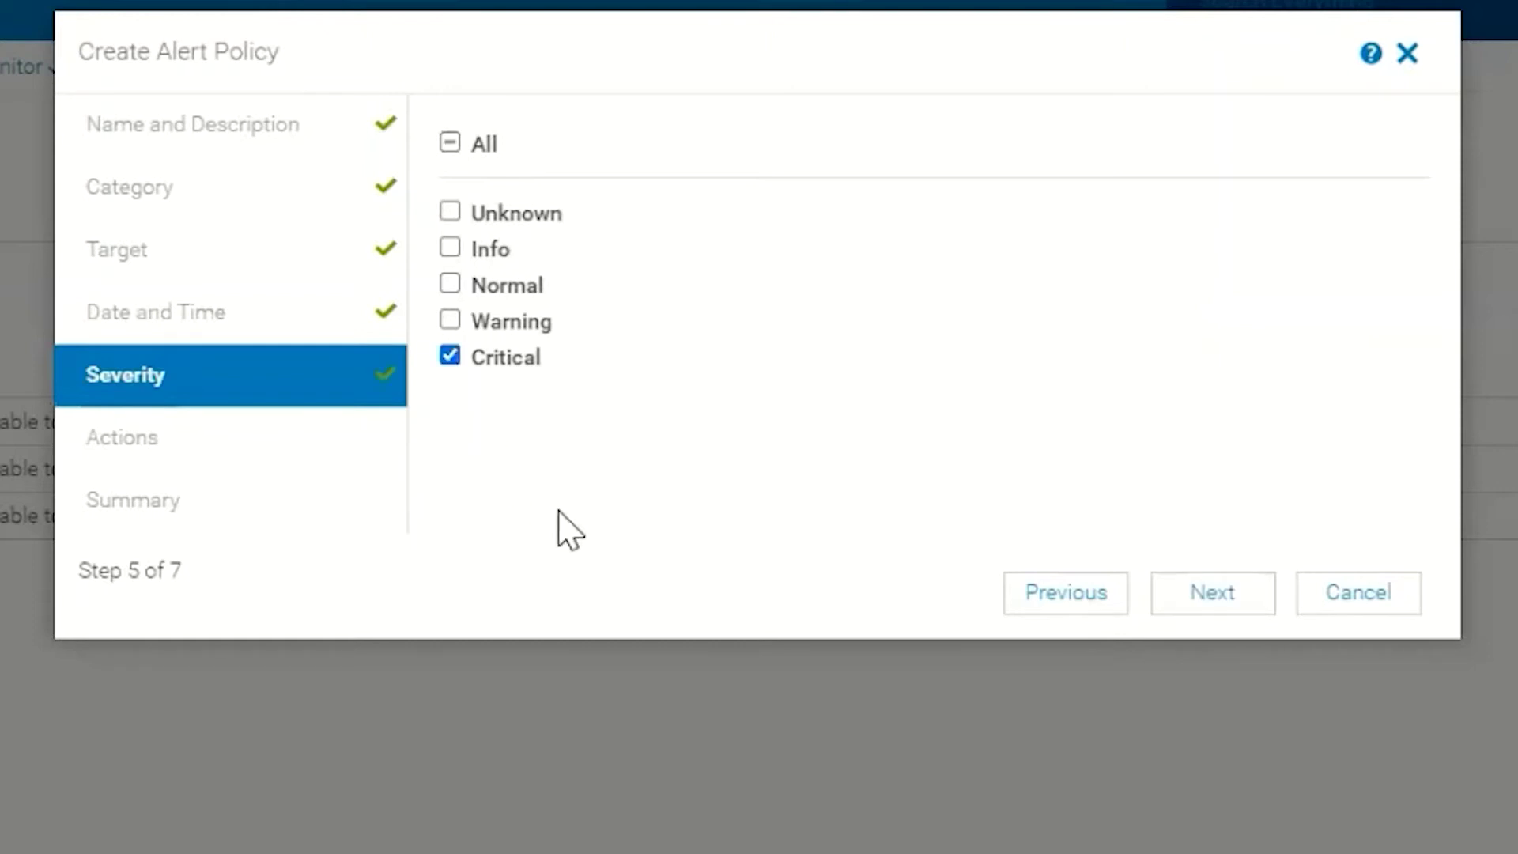
left_click(1192, 596)
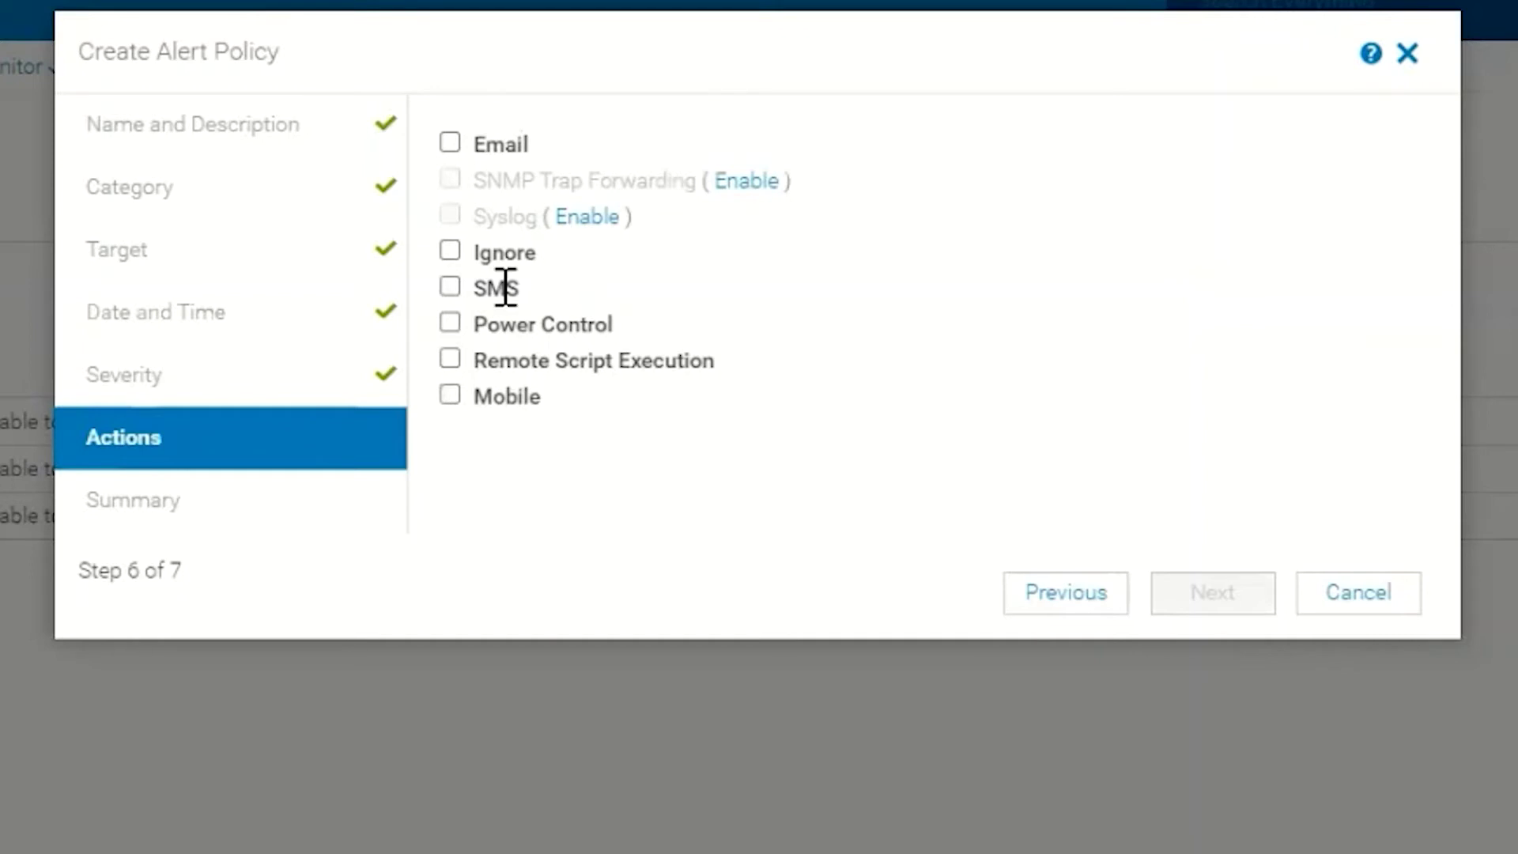
left_click(452, 326)
left_click(640, 387)
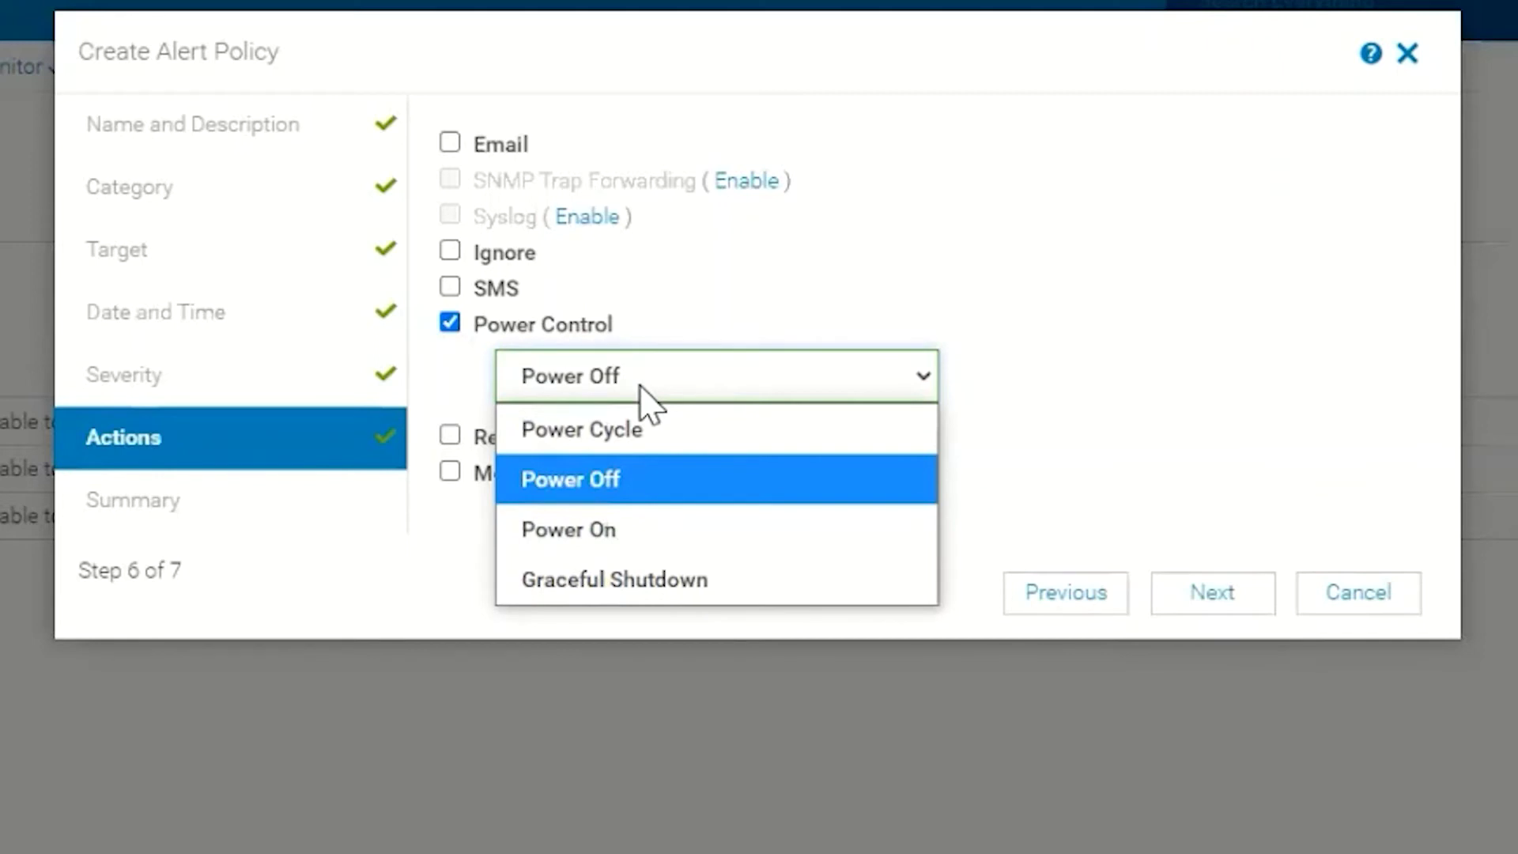
left_click(451, 324)
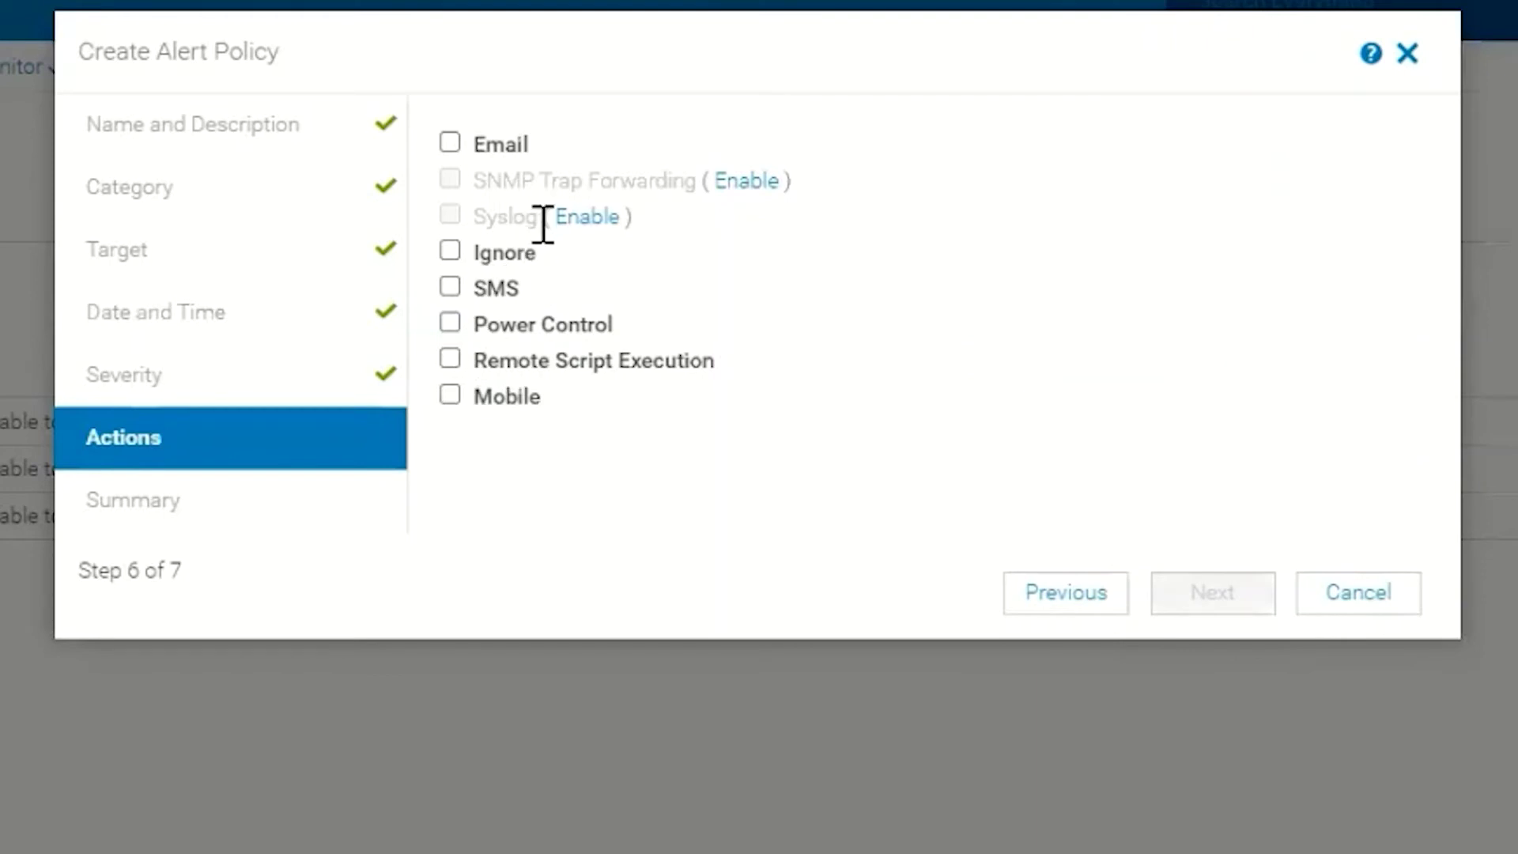
left_click_drag(543, 225, 475, 215)
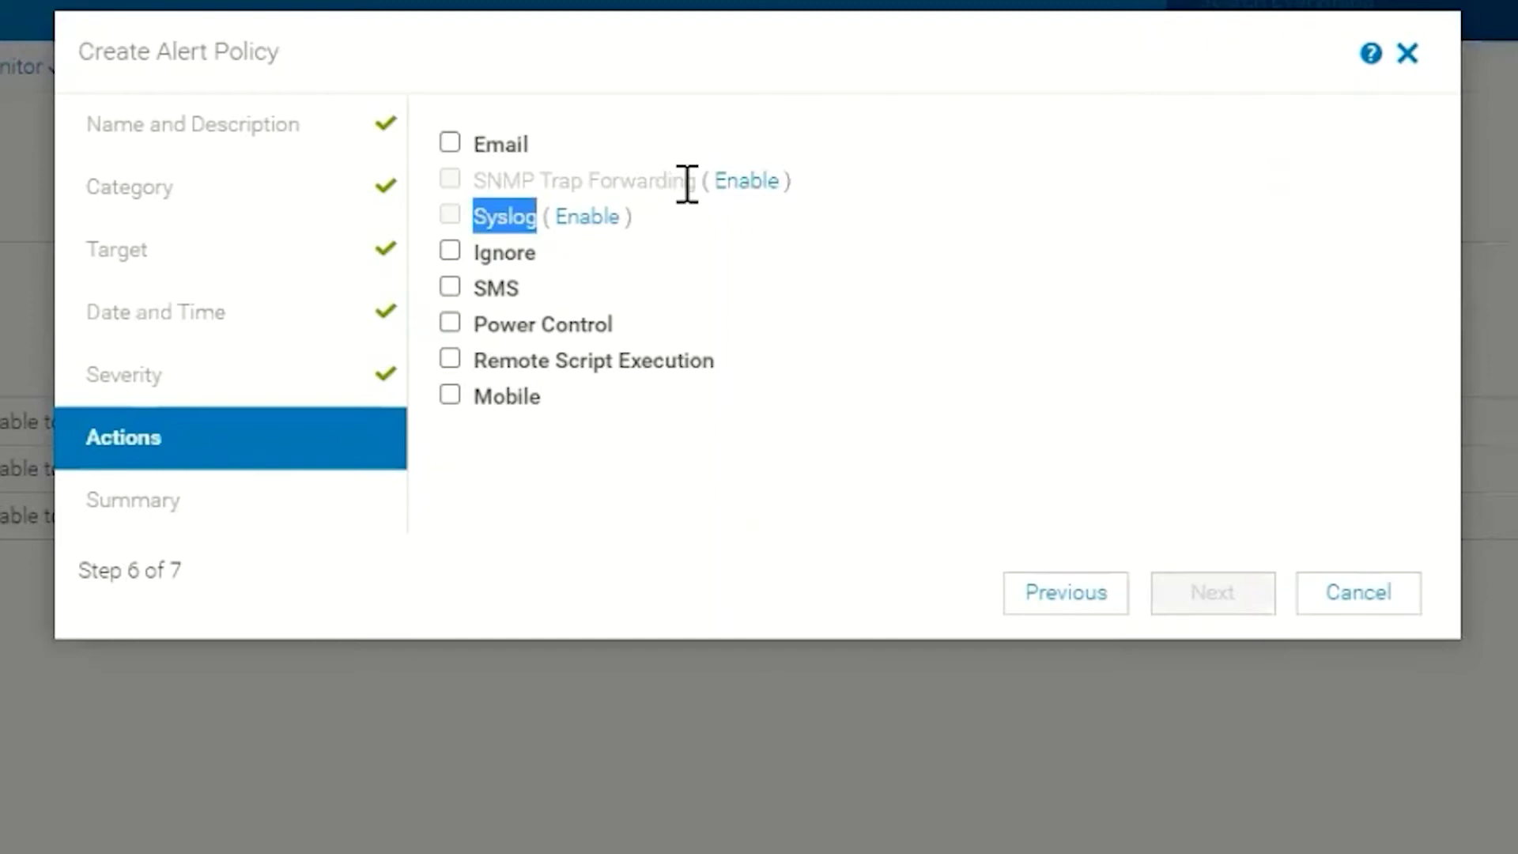
left_click_drag(697, 184, 479, 184)
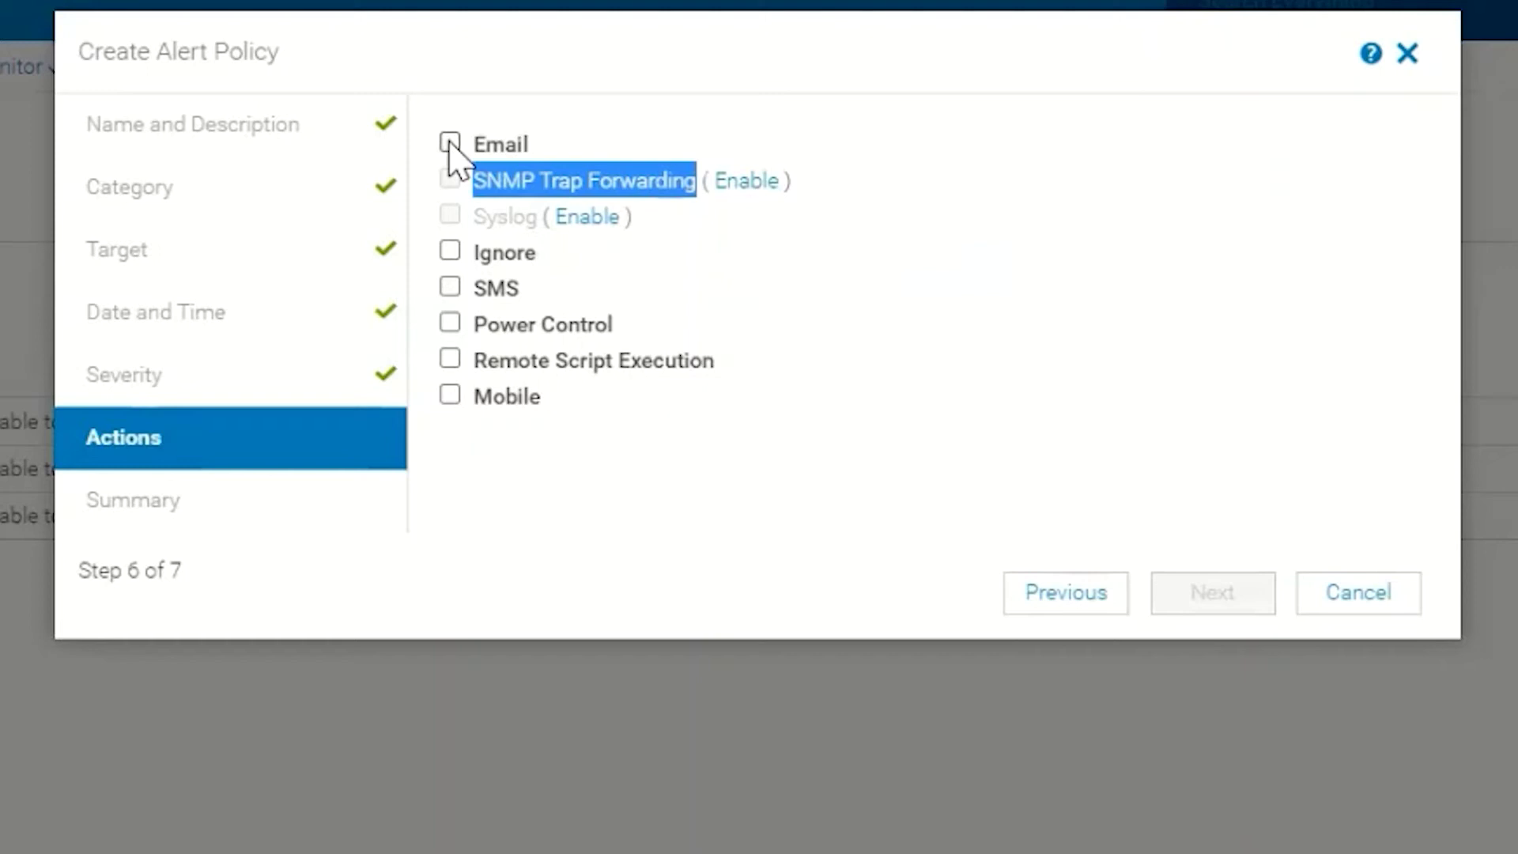
Enable the Email action and enter the recipient's e-mail address in the To field.
left_click(450, 144)
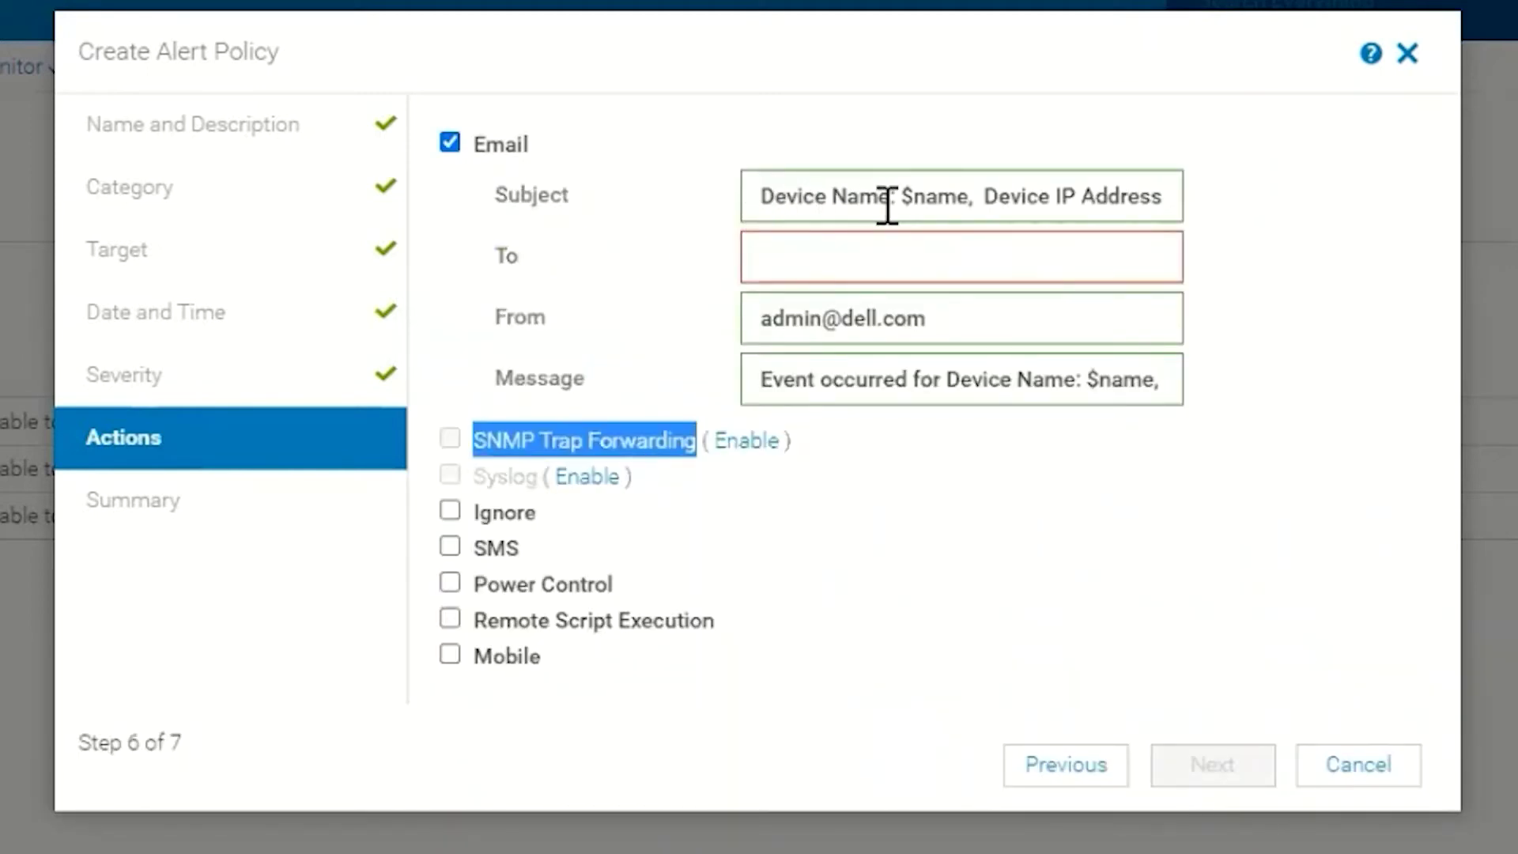
left_click(905, 258)
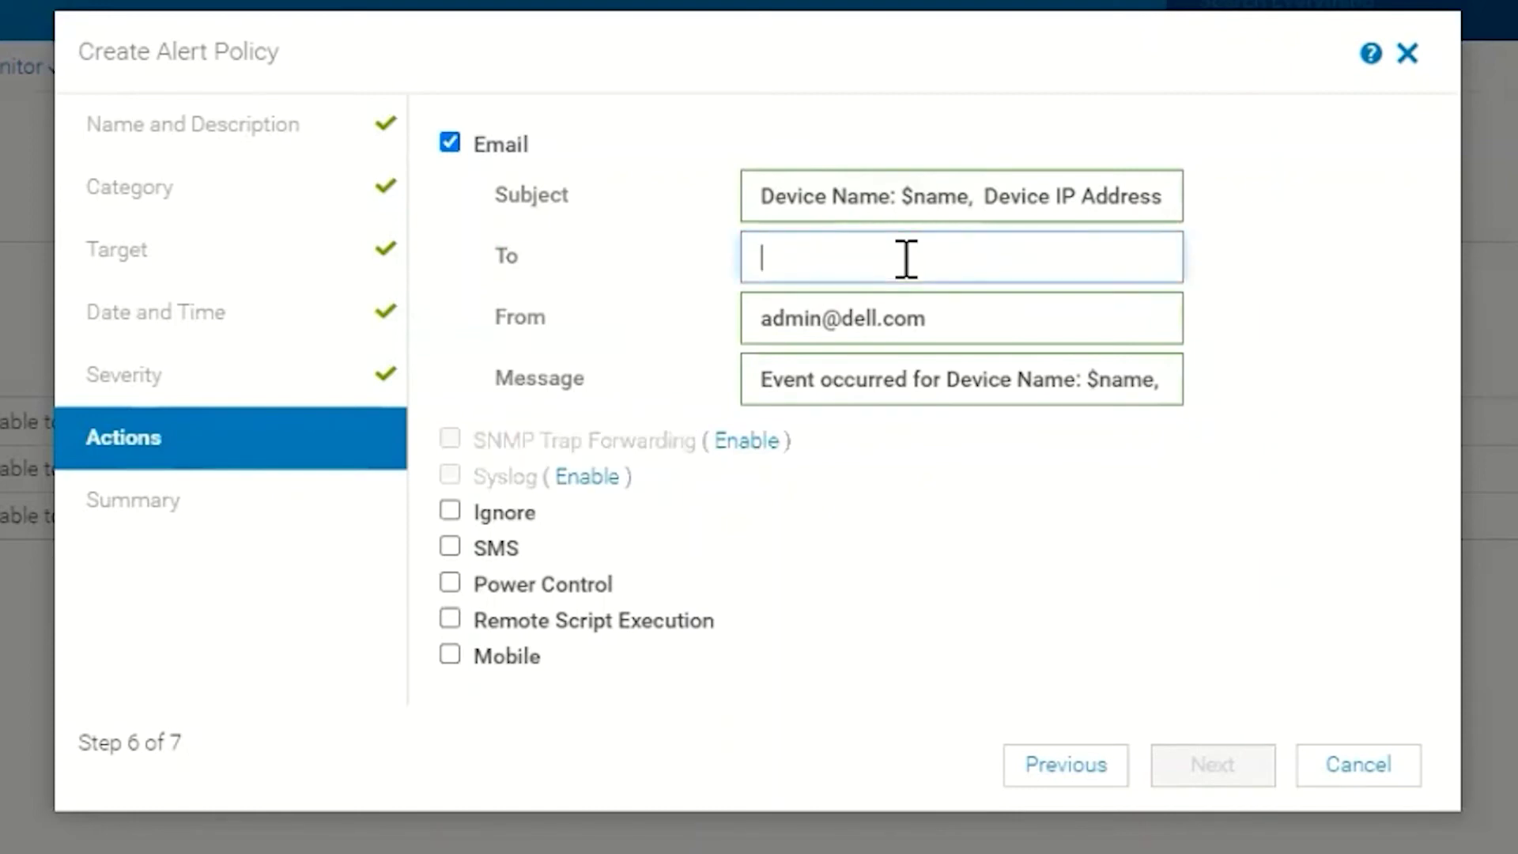
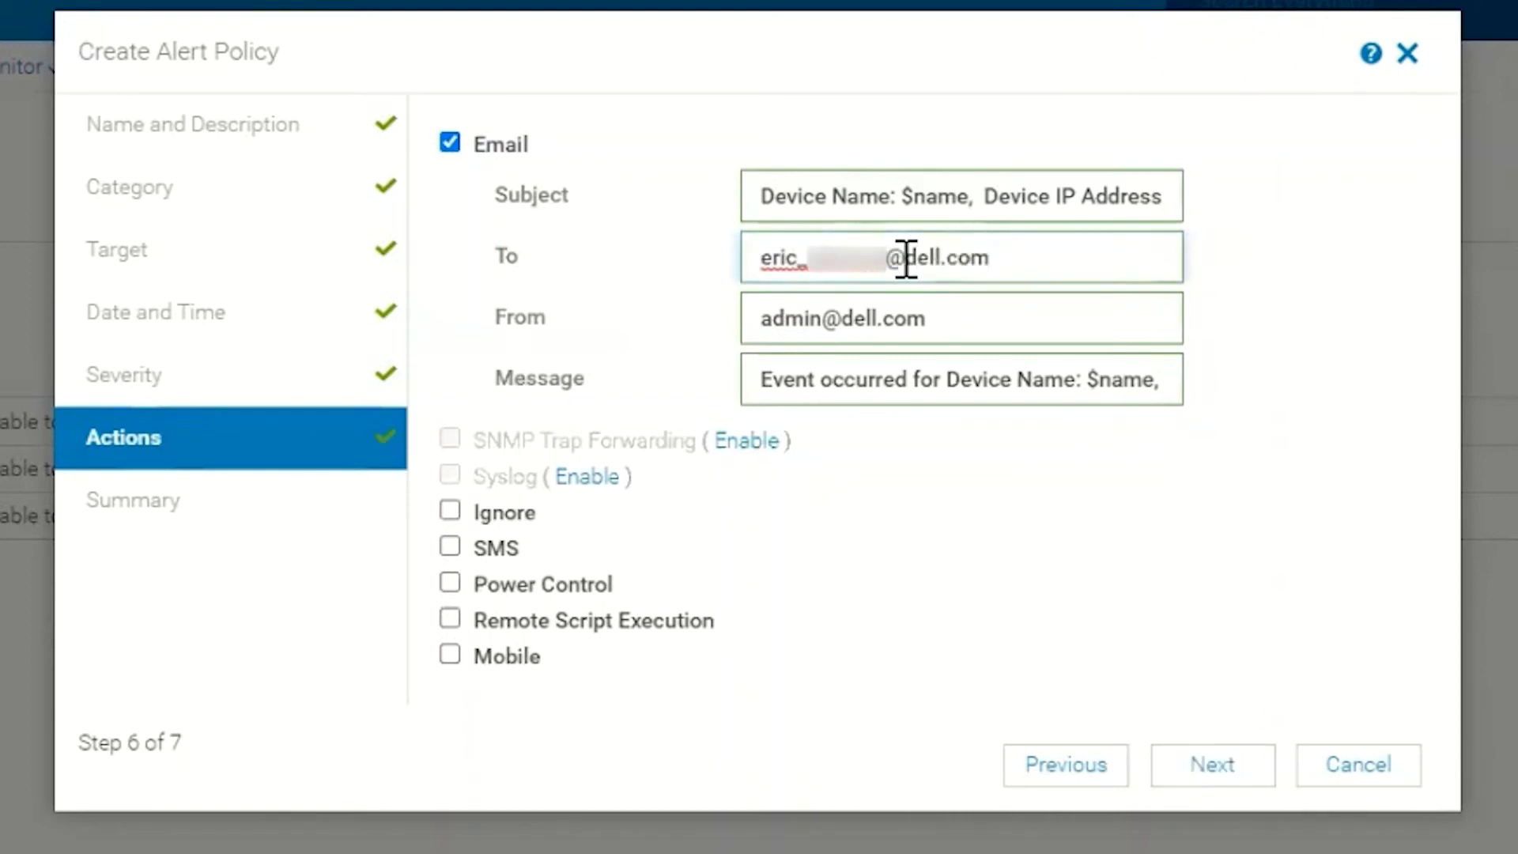
left_click(743, 305)
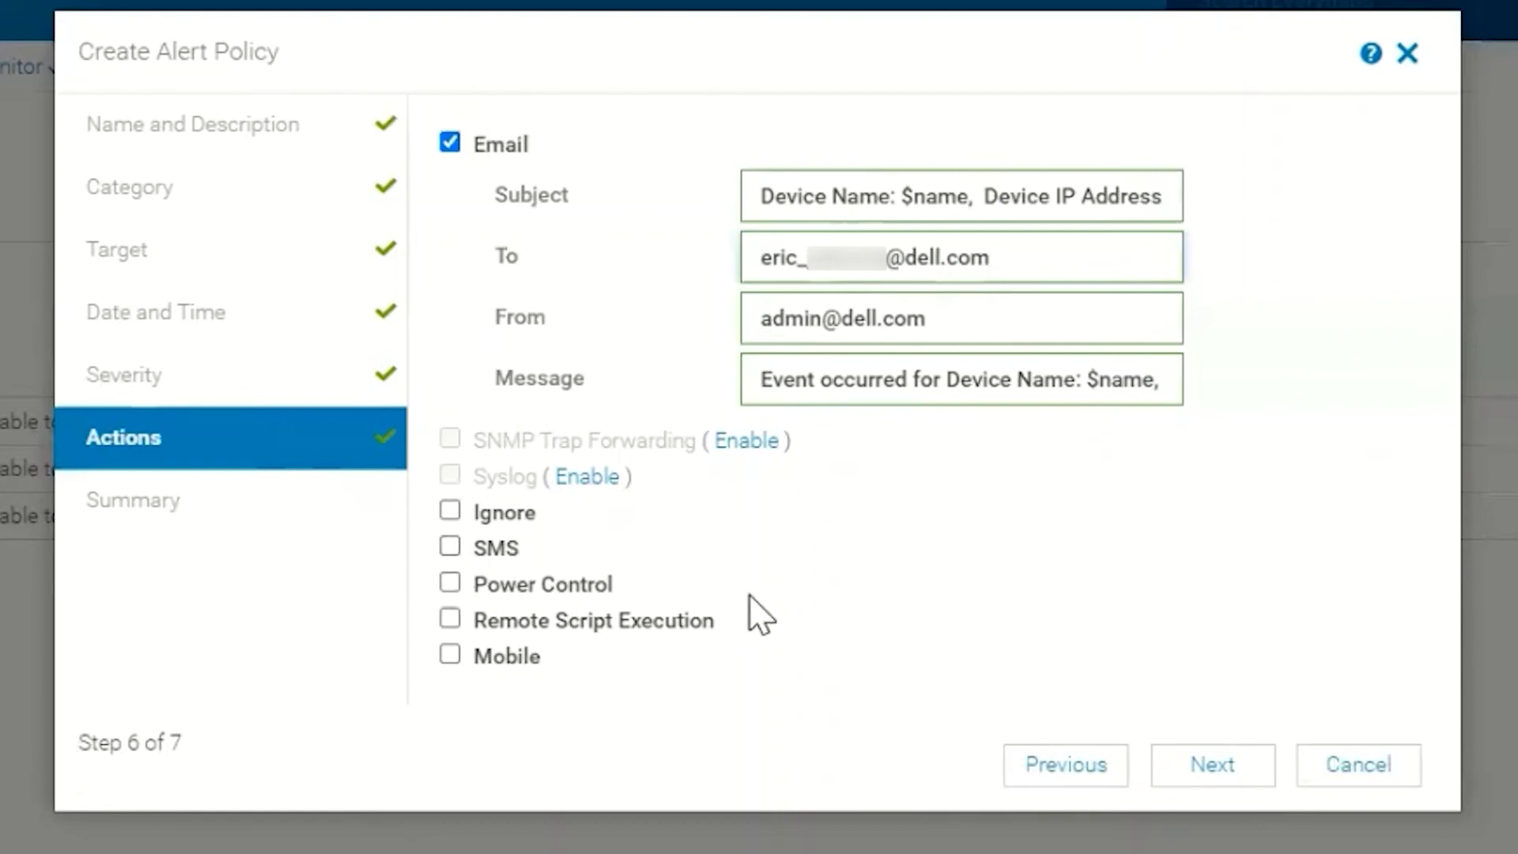
left_click(1192, 778)
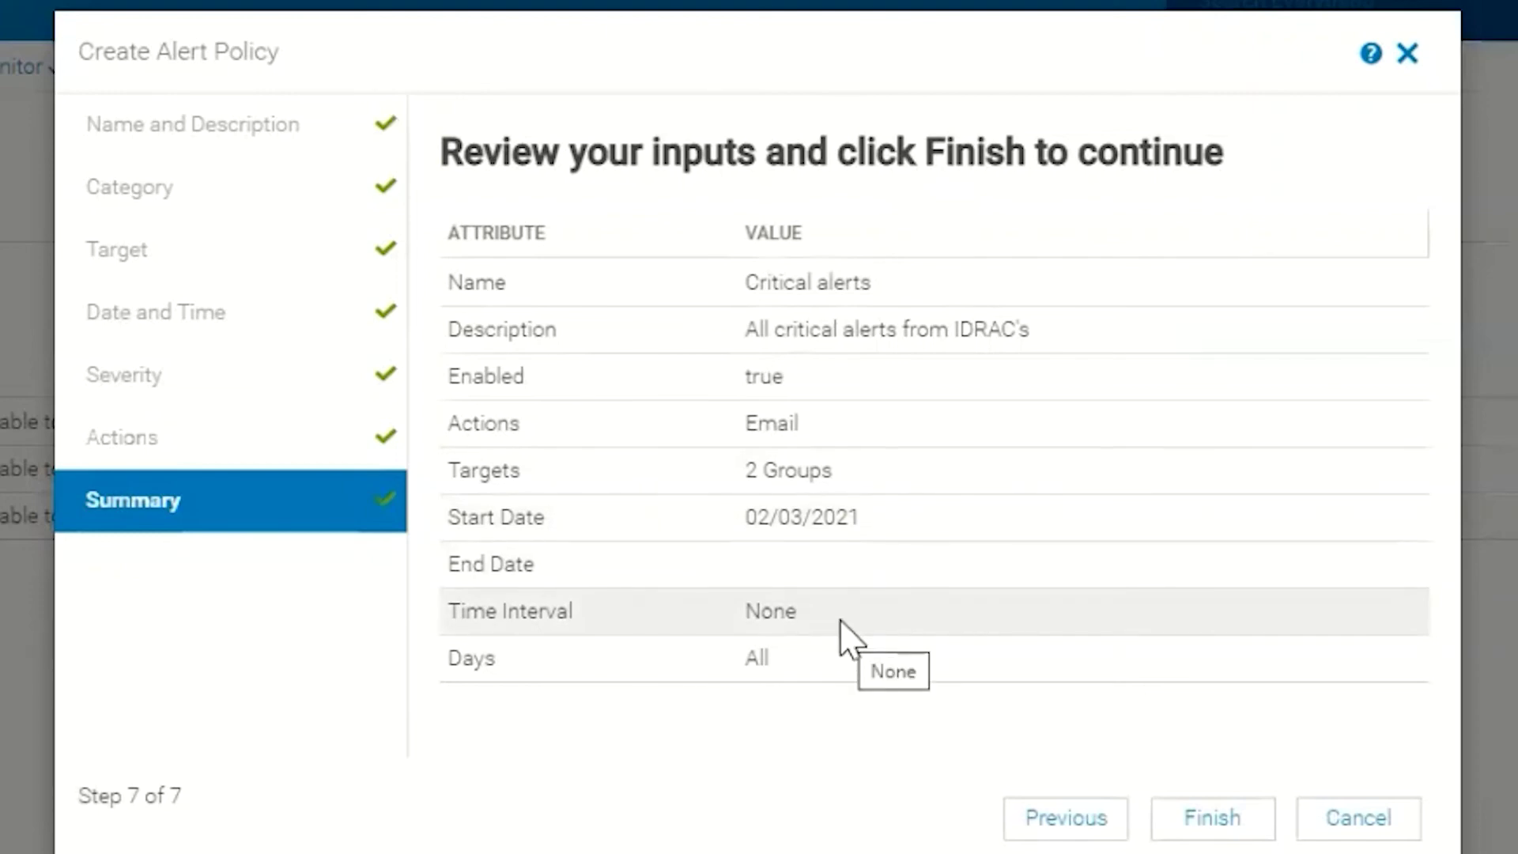
Finish the wizard to create the Critical alerts policy.
left_click(1202, 829)
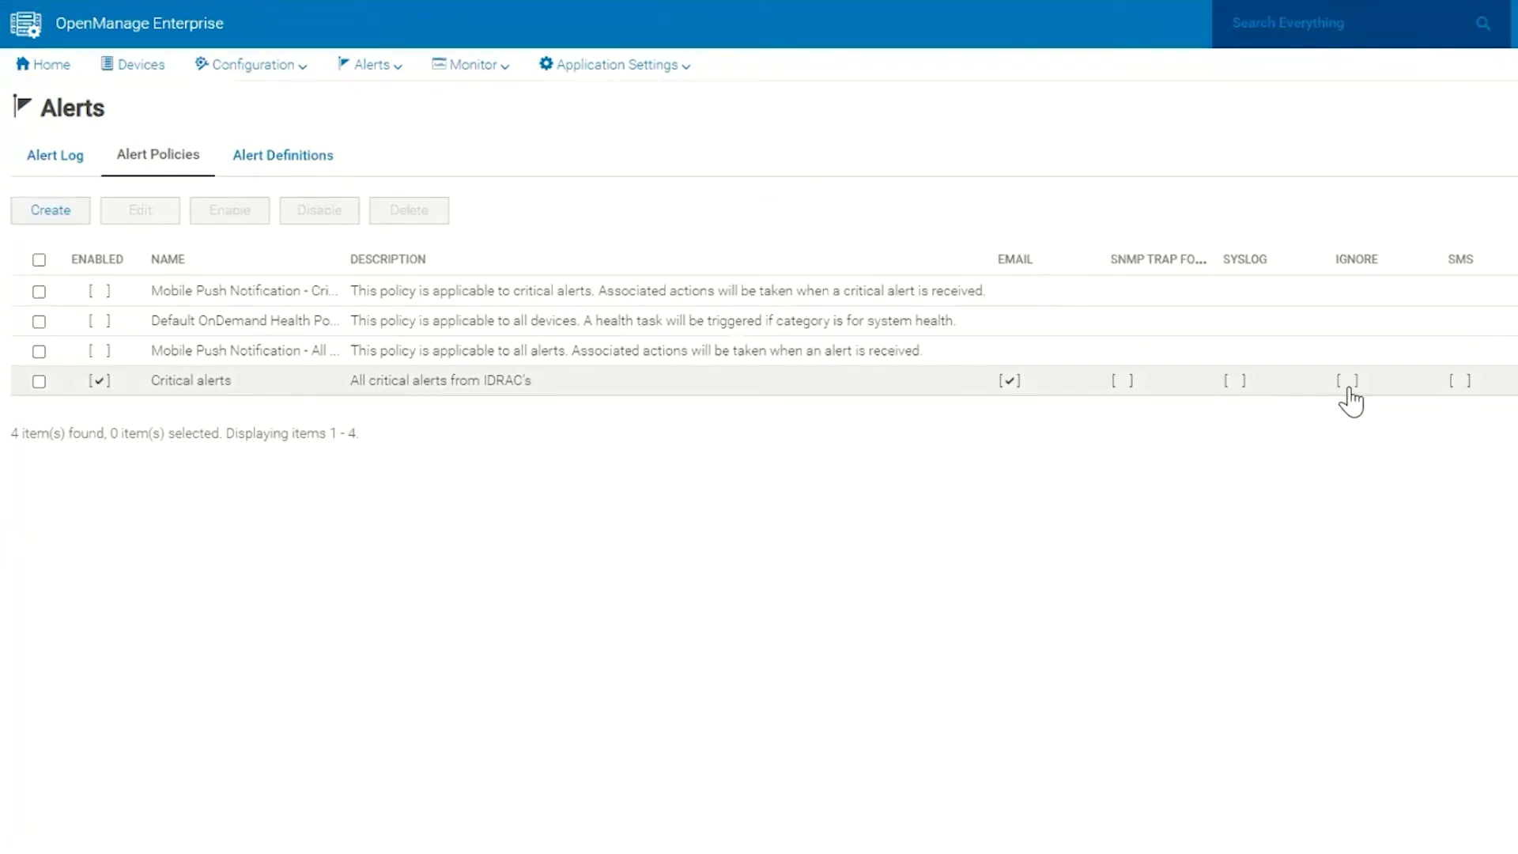
left_click(1460, 383)
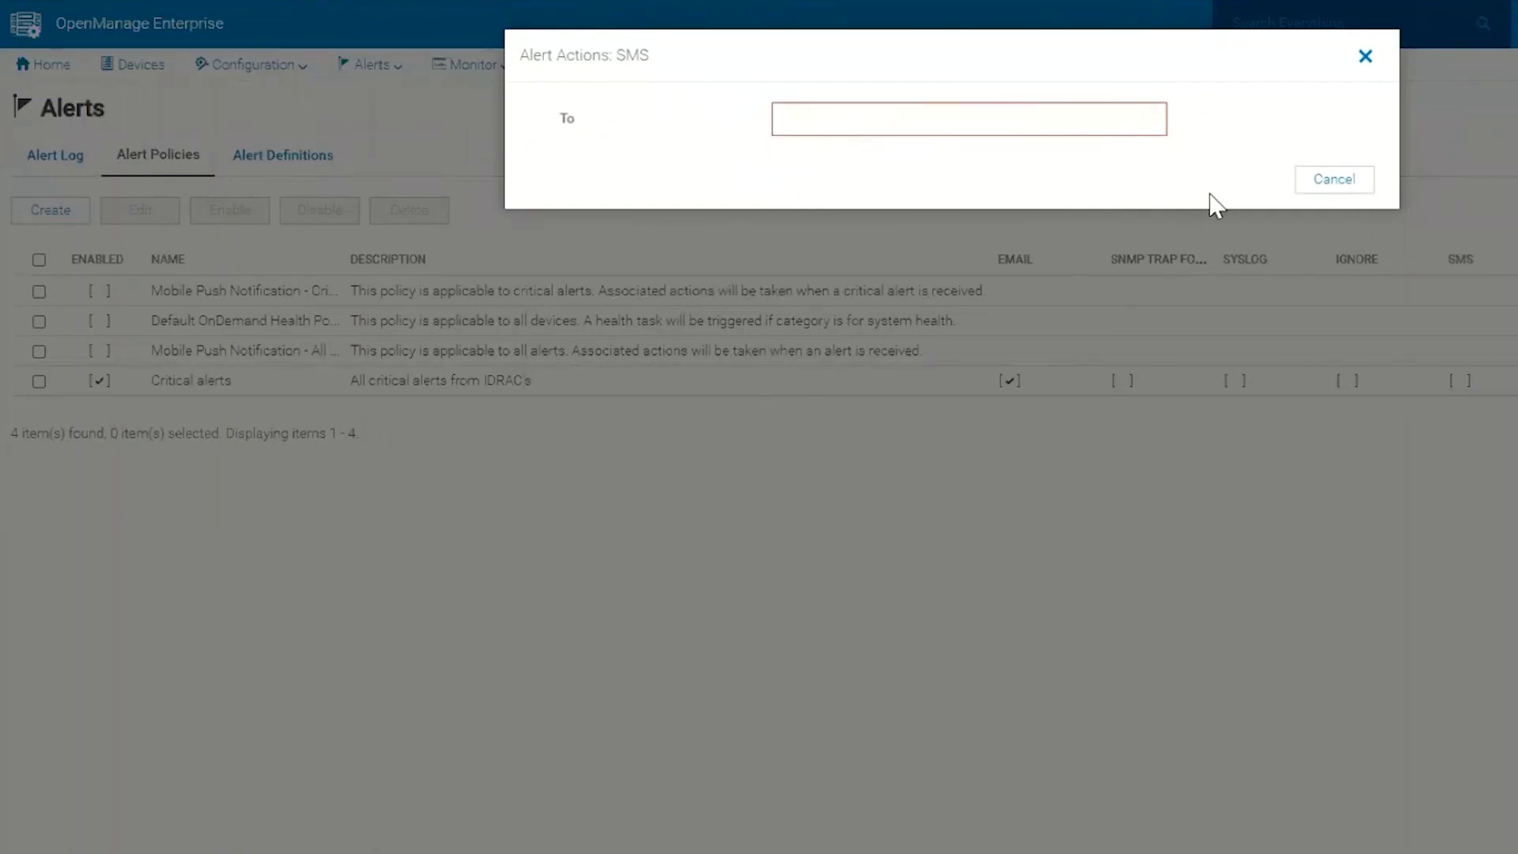
left_click(1334, 180)
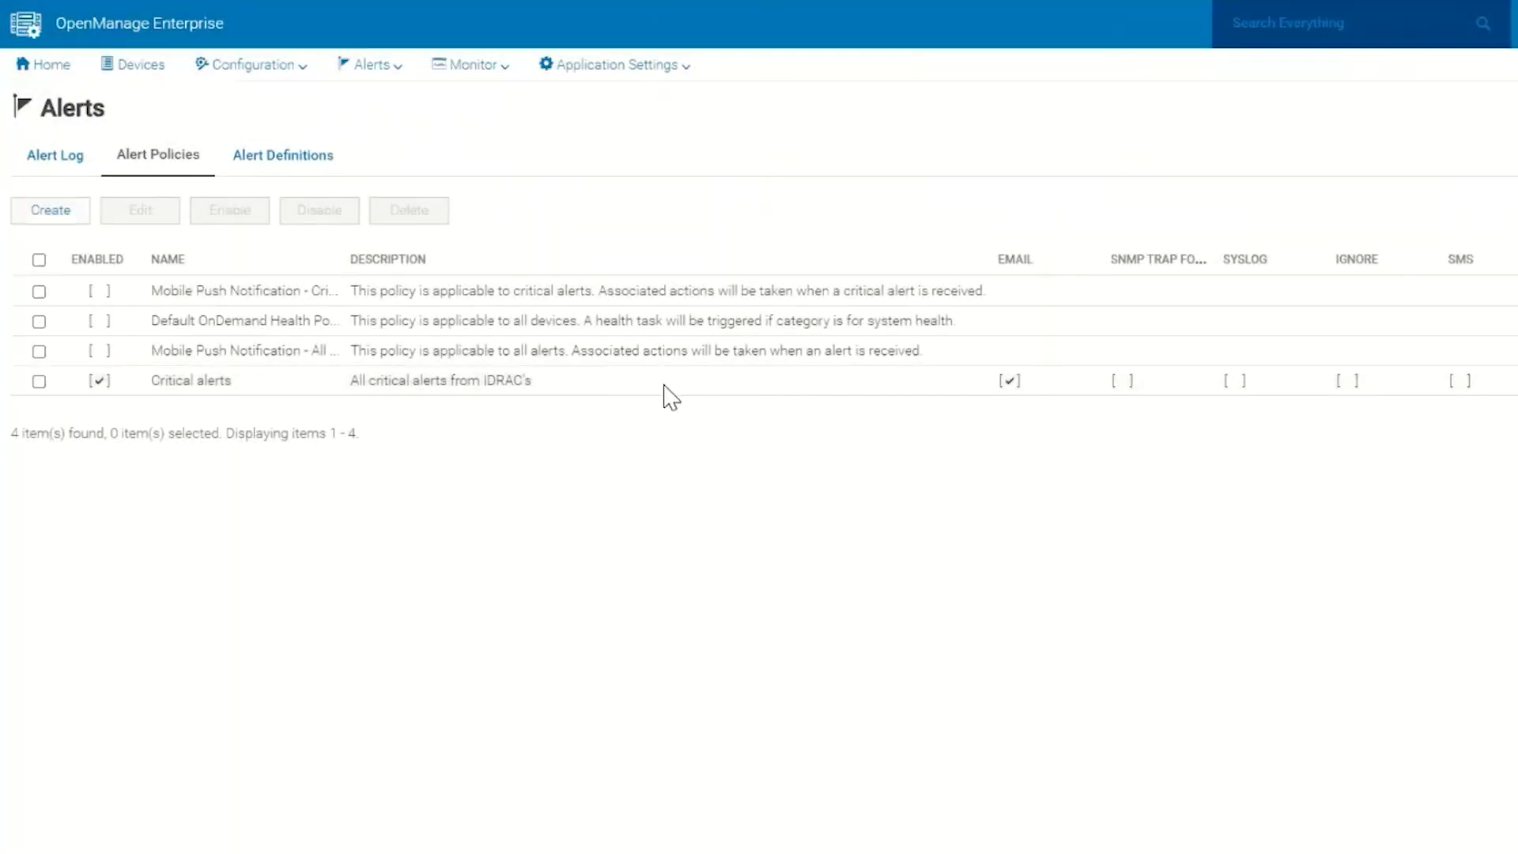
left_click(39, 382)
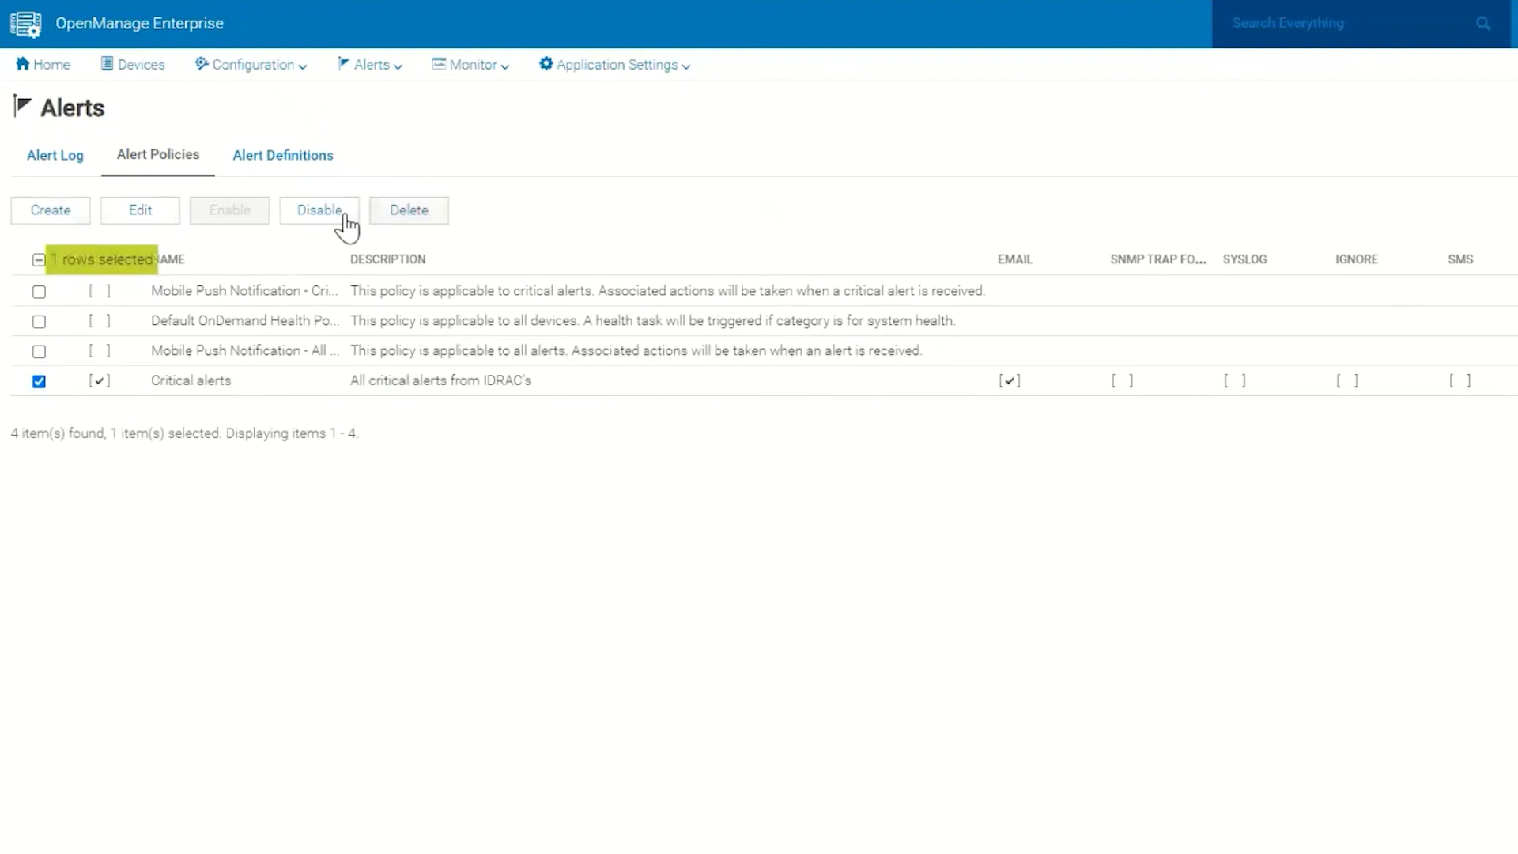
left_click(39, 382)
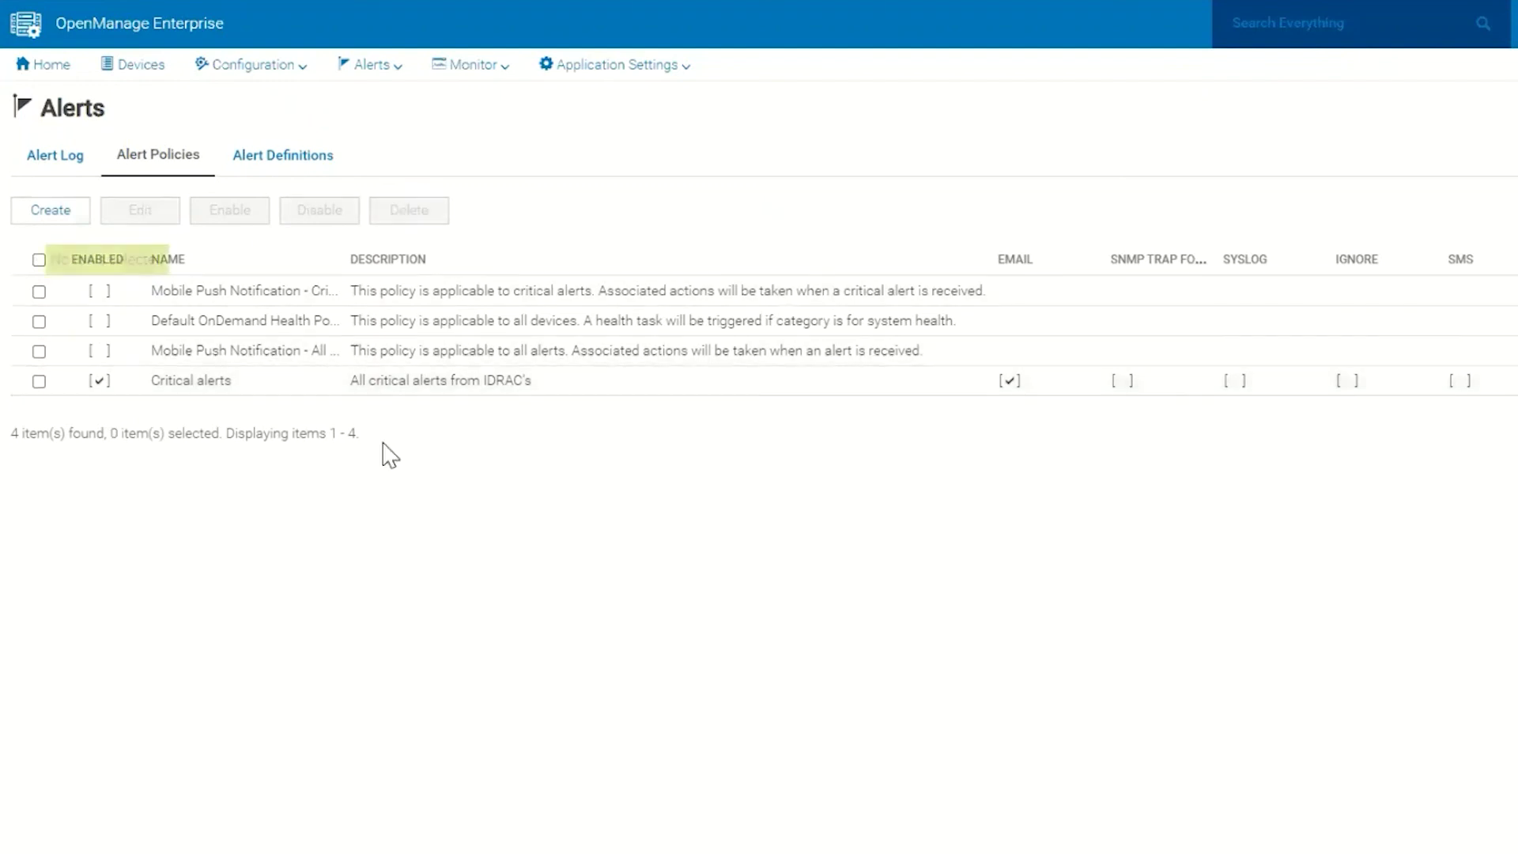